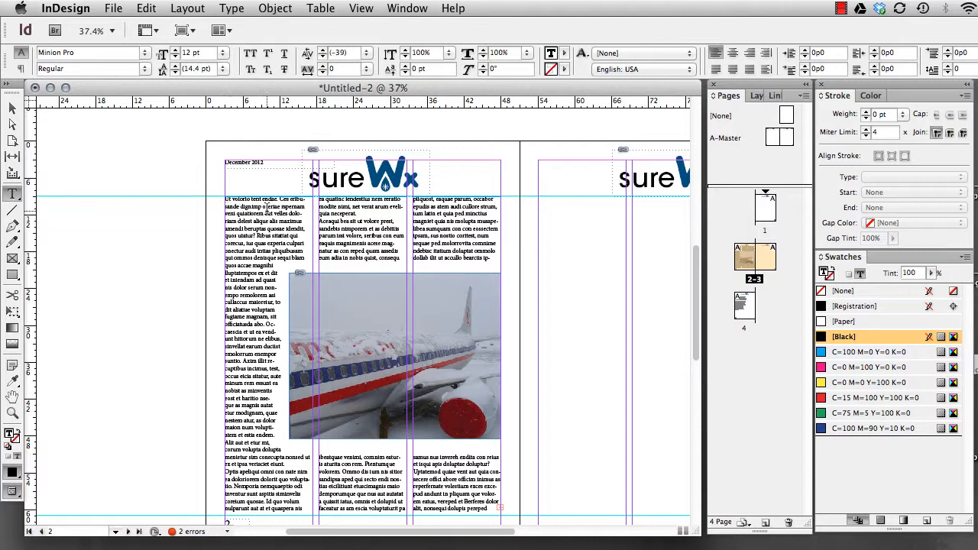
Add a new line reading "SureWx Project" above the body text at the start of page 2's first column
{"action": "key", "text": "Left"}
{"action": "scroll", "coordinate": [268, 217], "scroll_direction": "down", "scroll_amount": 1}
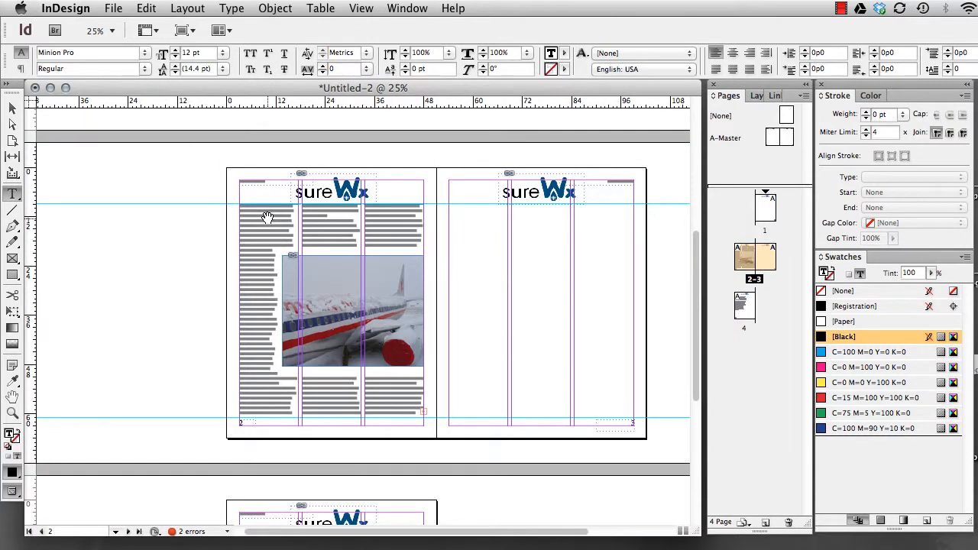
{"action": "scroll", "coordinate": [268, 217], "scroll_direction": "up", "scroll_amount": 3}
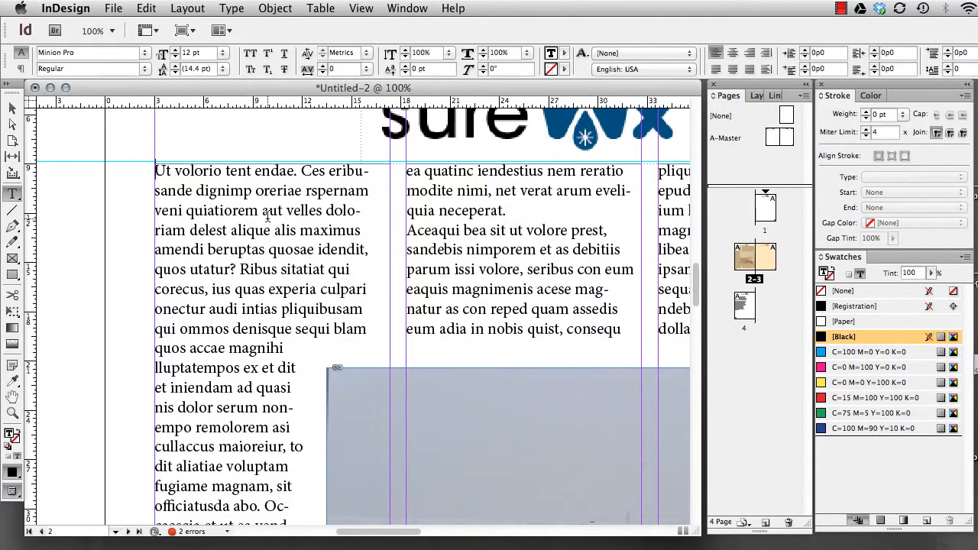
{"action": "key", "text": "Return"}
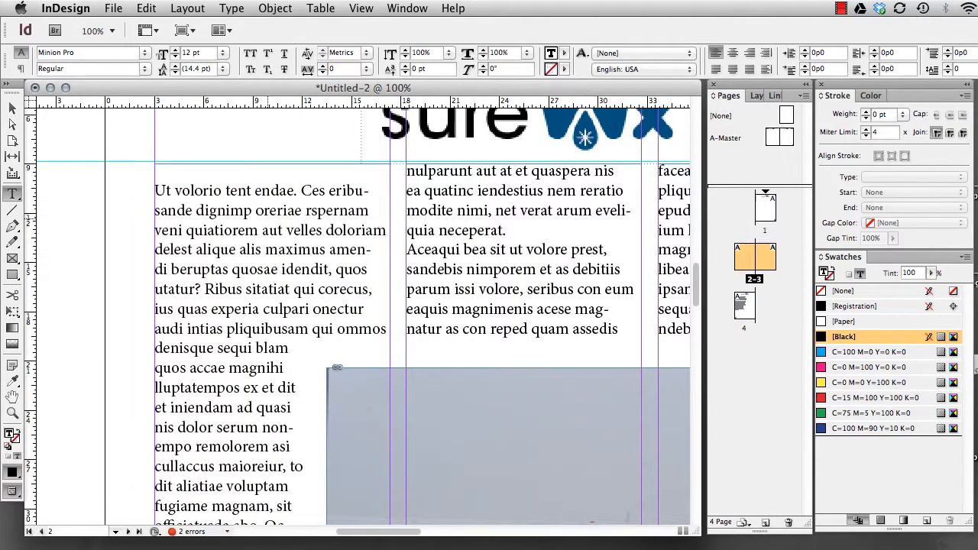
{"action": "type", "text": "SureWx Pro"}
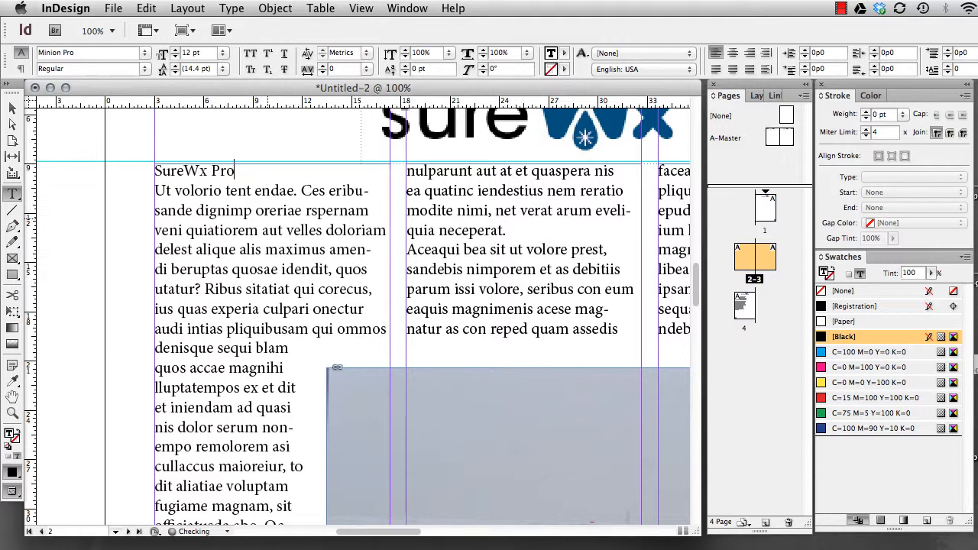
{"action": "type", "text": "ject"}
Format the "SureWx Project" line as 18 pt Bold with the C=100 M=90 Y=10 K=0 colour
{"action": "left_click_drag", "start_coordinate": [274, 170], "coordinate": [153, 170]}
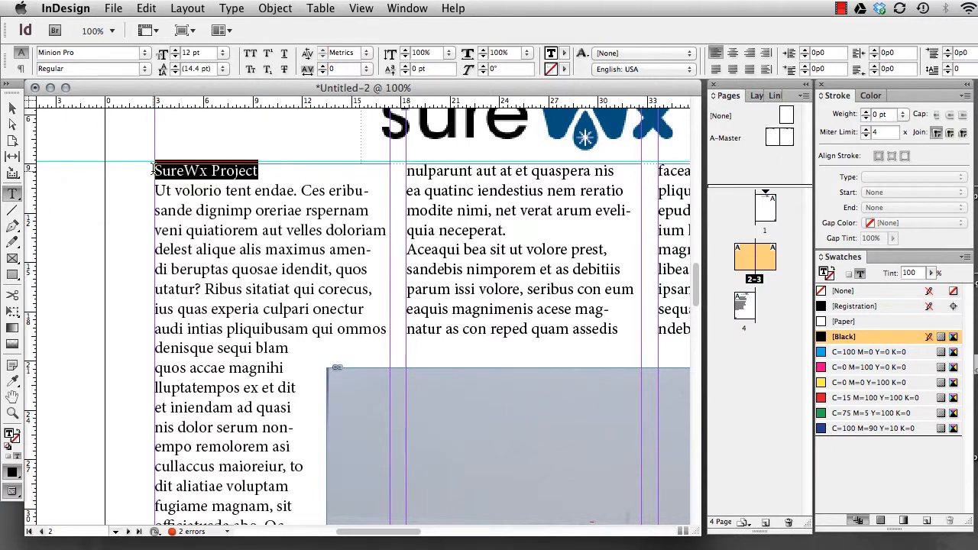
{"action": "left_click", "coordinate": [174, 50]}
{"action": "left_click", "coordinate": [174, 49]}
{"action": "left_click", "coordinate": [174, 50]}
{"action": "left_click", "coordinate": [174, 49]}
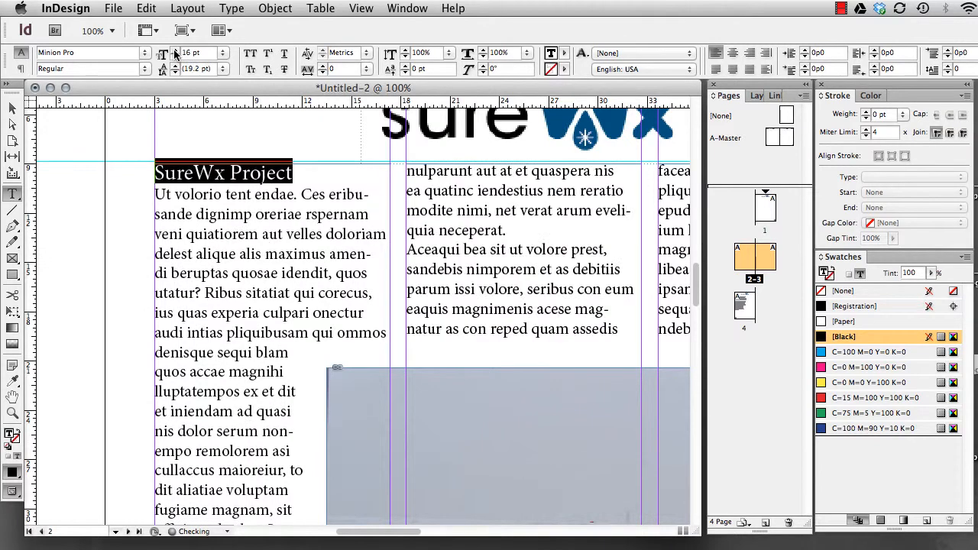
{"action": "left_click", "coordinate": [174, 49]}
{"action": "left_click", "coordinate": [174, 50]}
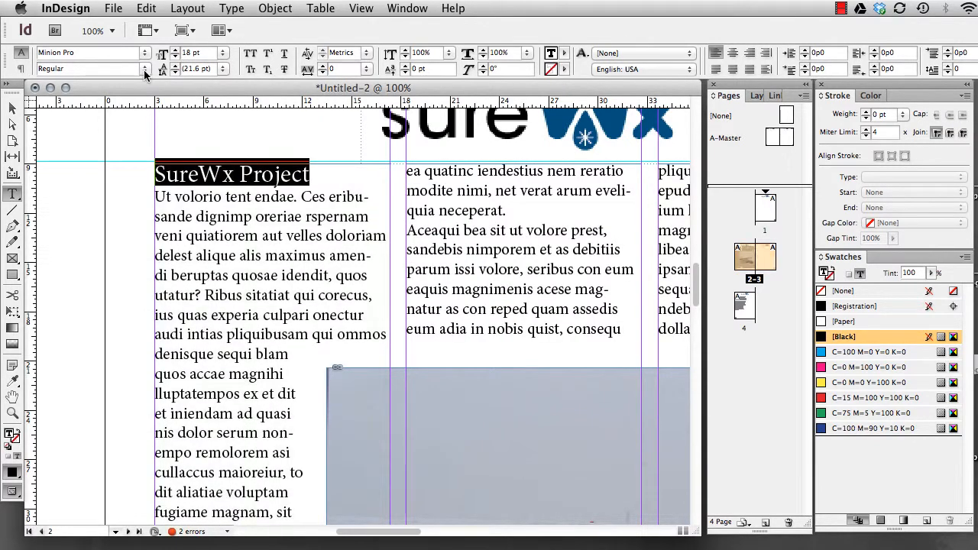
{"action": "left_click", "coordinate": [144, 68]}
{"action": "left_click", "coordinate": [109, 166]}
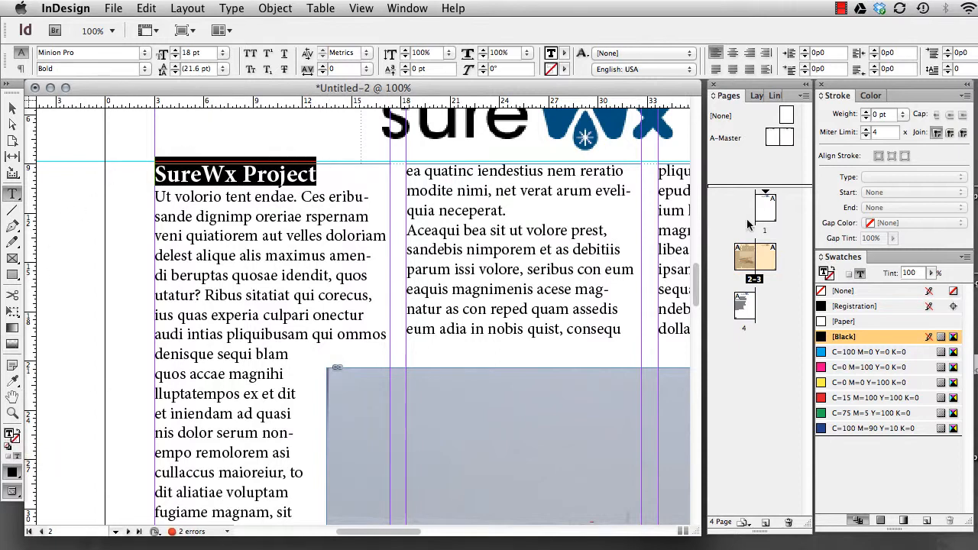
{"action": "left_click", "coordinate": [826, 428]}
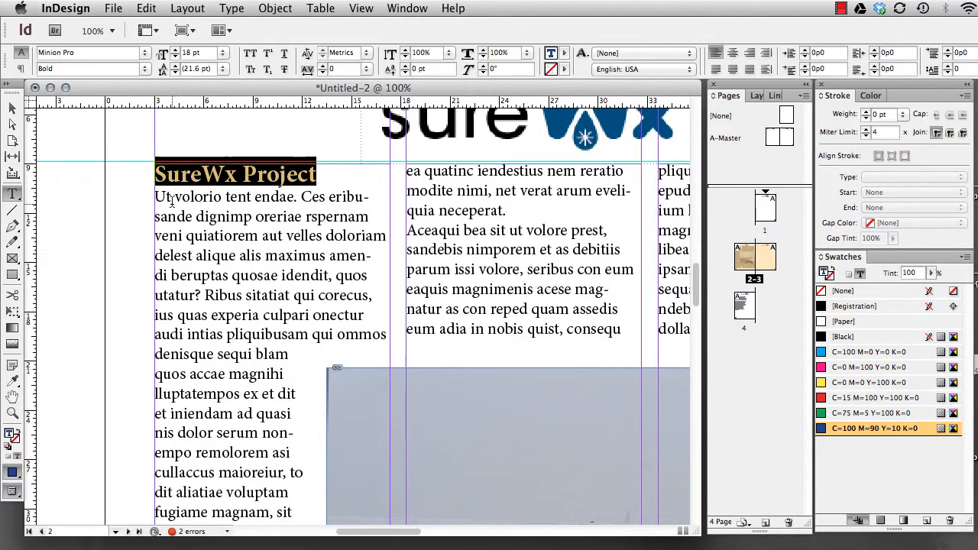
{"action": "left_click", "coordinate": [12, 107]}
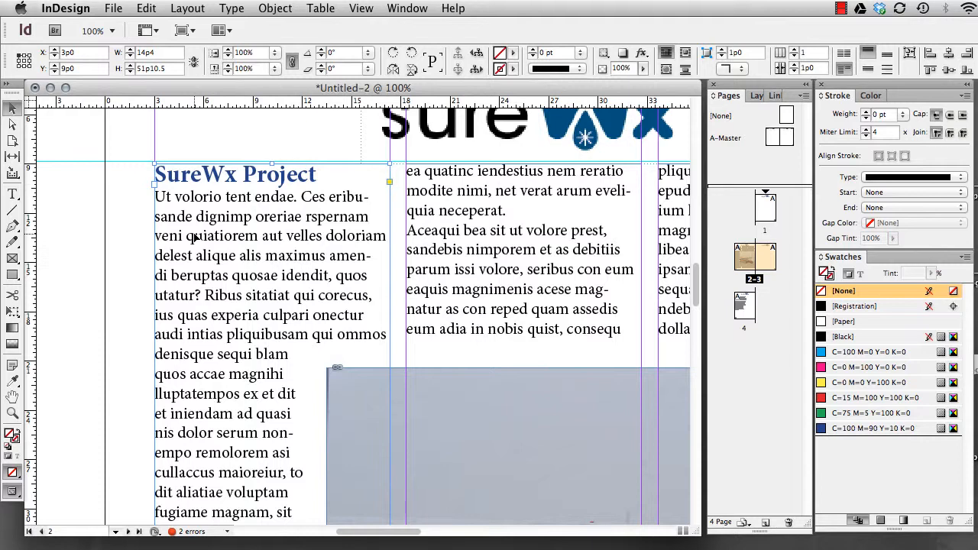
Place the text cursor at the end of "SureWx Project" and show the document's paragraph styles beside the first column
{"action": "double_click", "coordinate": [332, 178]}
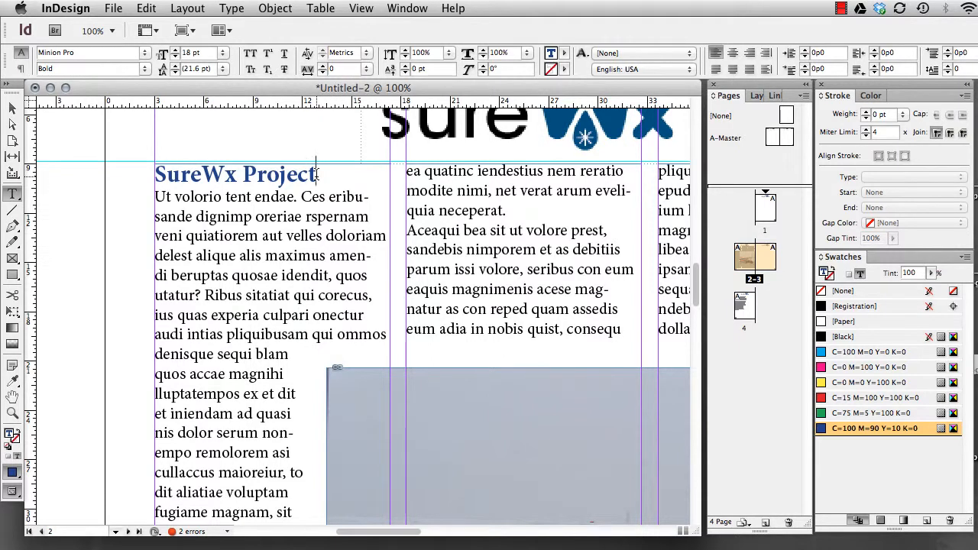
{"action": "left_click", "coordinate": [417, 11]}
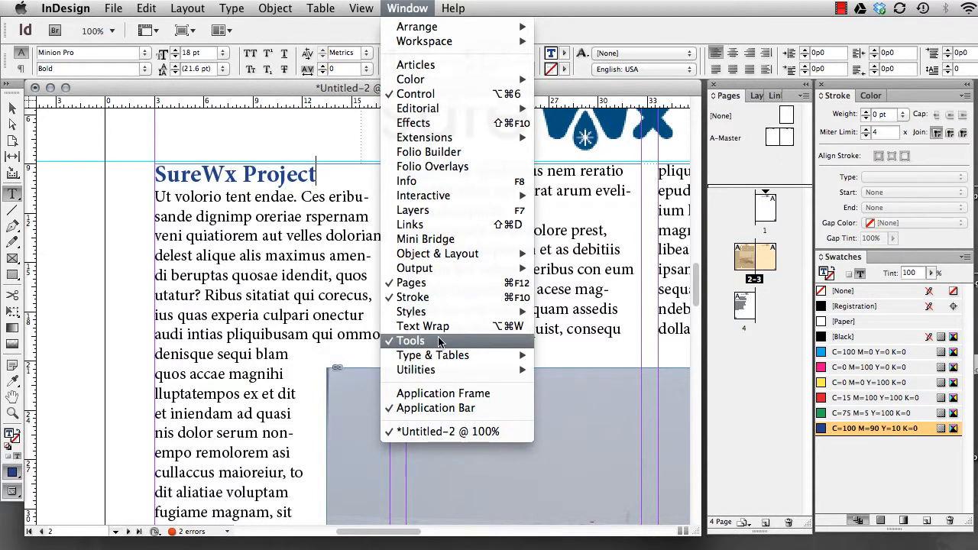
{"action": "mouse_move", "coordinate": [450, 261]}
{"action": "mouse_move", "coordinate": [449, 359]}
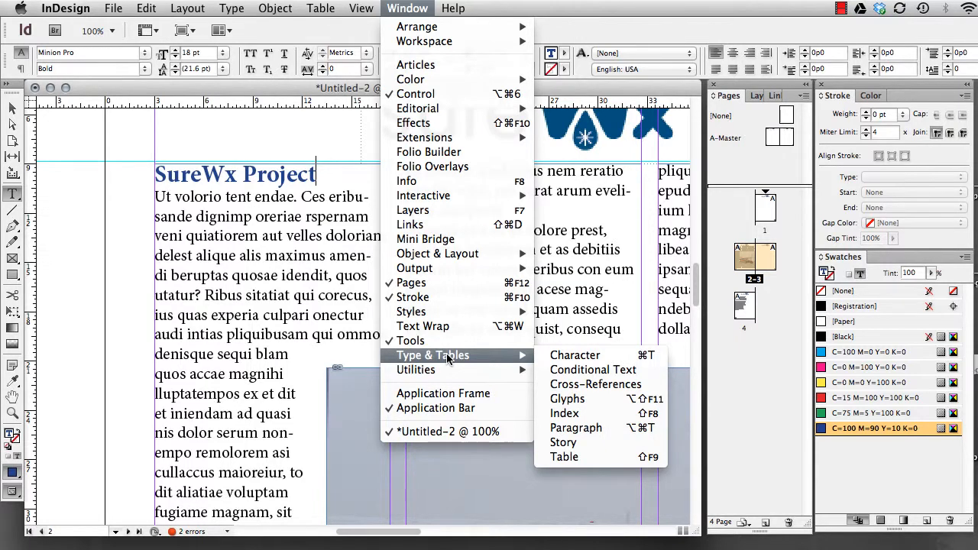
{"action": "mouse_move", "coordinate": [495, 310]}
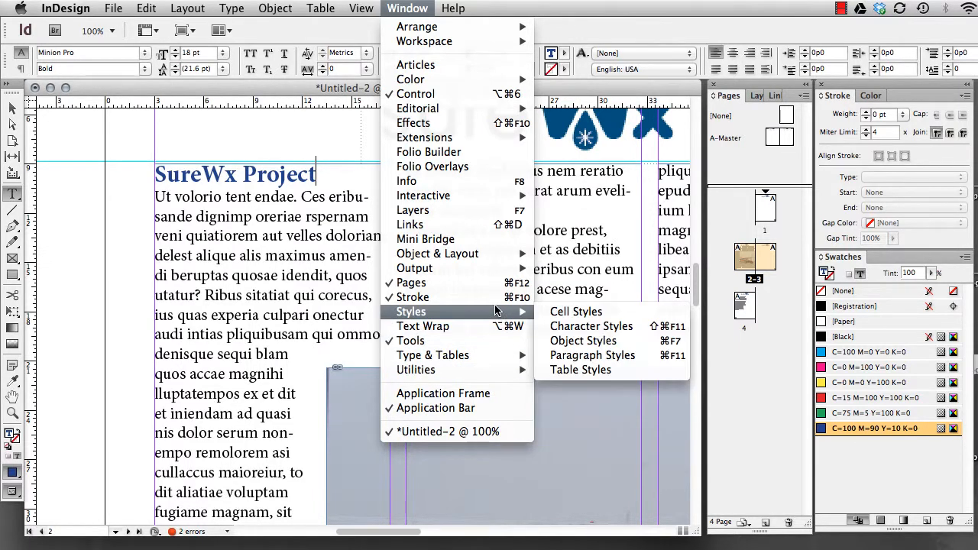
{"action": "left_click", "coordinate": [602, 355]}
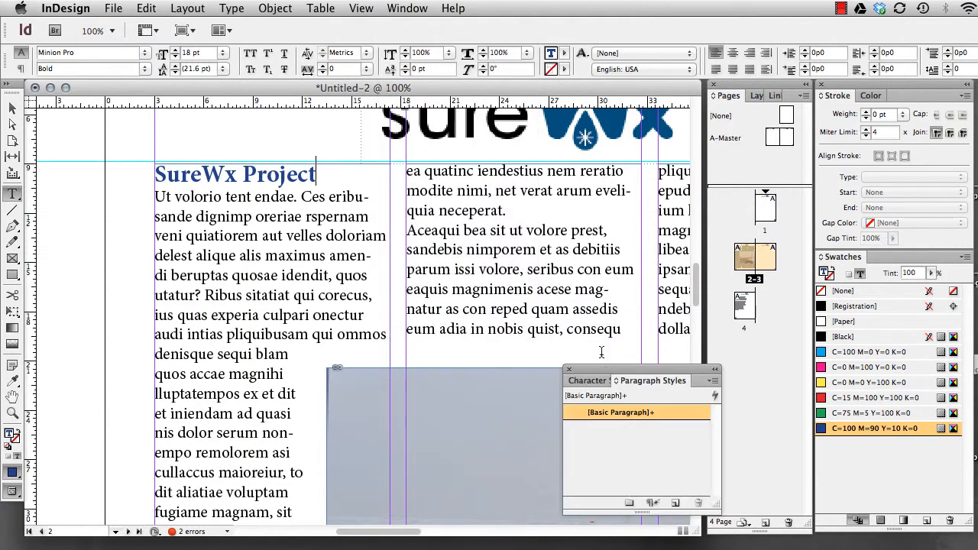
{"action": "left_click_drag", "start_coordinate": [714, 379], "coordinate": [609, 230]}
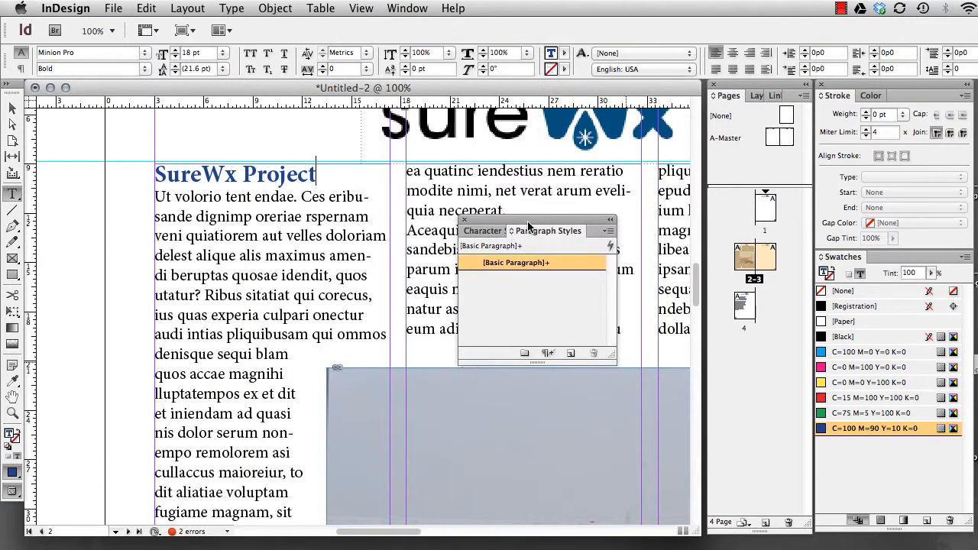
Start a new paragraph style based on the "SureWx Project" formatting and name it "subtitles"
{"action": "left_click", "coordinate": [609, 231]}
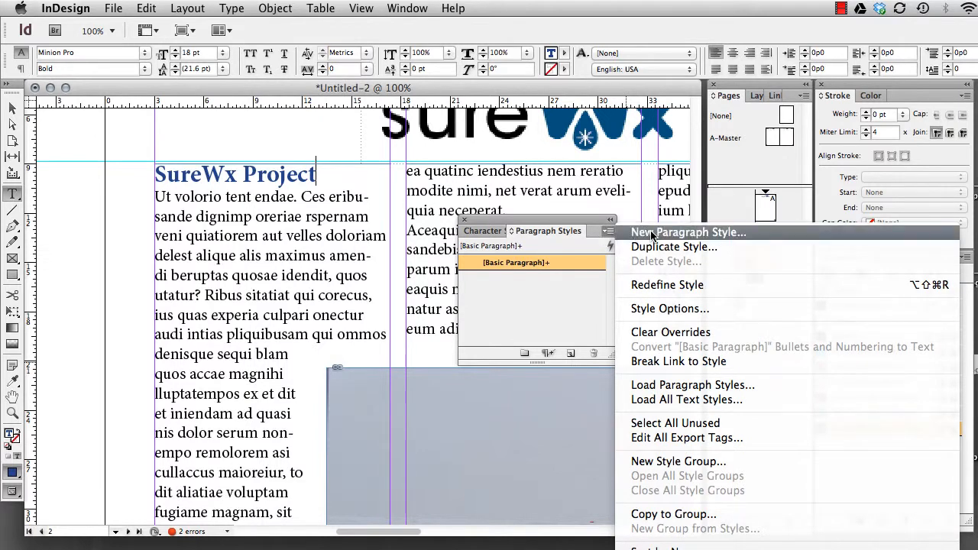
{"action": "left_click", "coordinate": [578, 222]}
{"action": "left_click", "coordinate": [607, 231]}
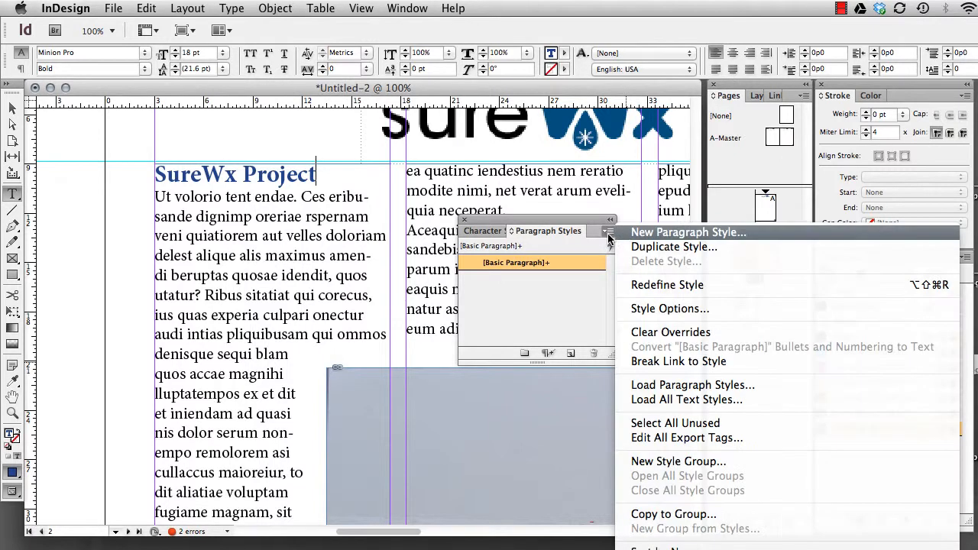
{"action": "left_click", "coordinate": [678, 239]}
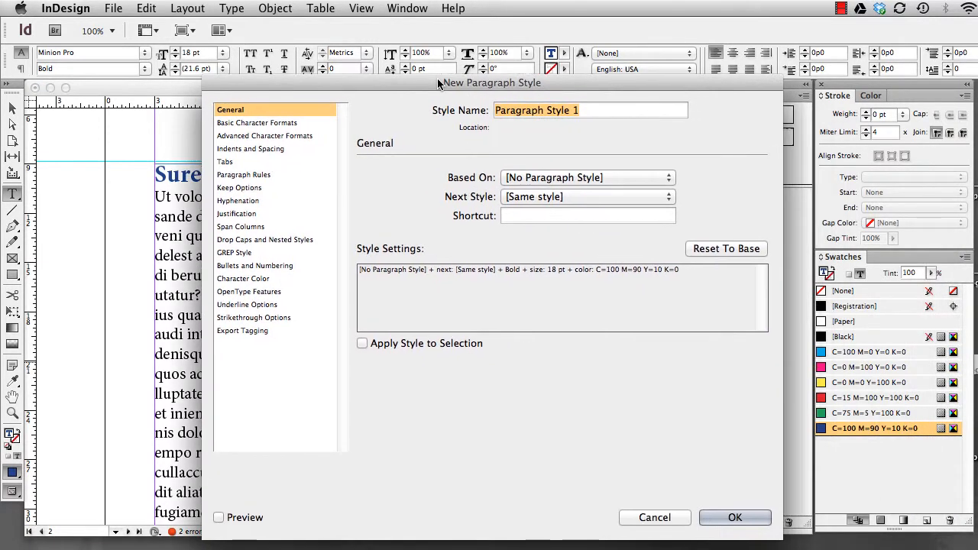
{"action": "type", "text": "sub"}
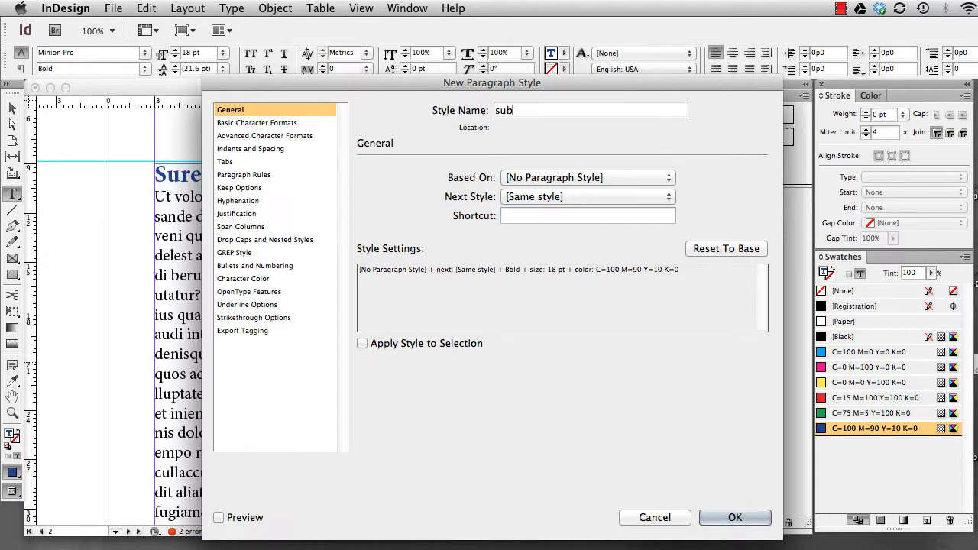
{"action": "type", "text": "titles"}
Set the style's next style to [Basic Paragraph], enable Apply Style to Selection and Preview, and create it
{"action": "left_click", "coordinate": [569, 198]}
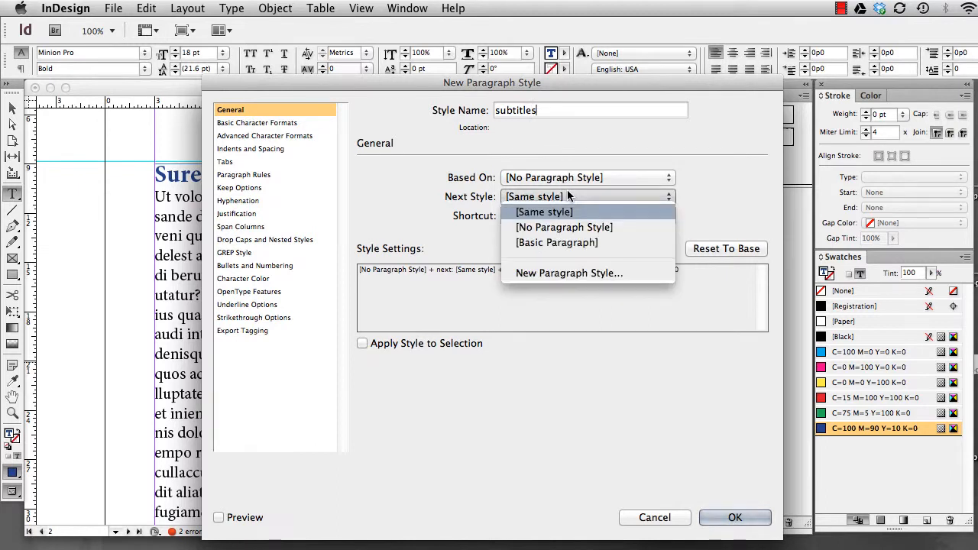
{"action": "left_click", "coordinate": [577, 243]}
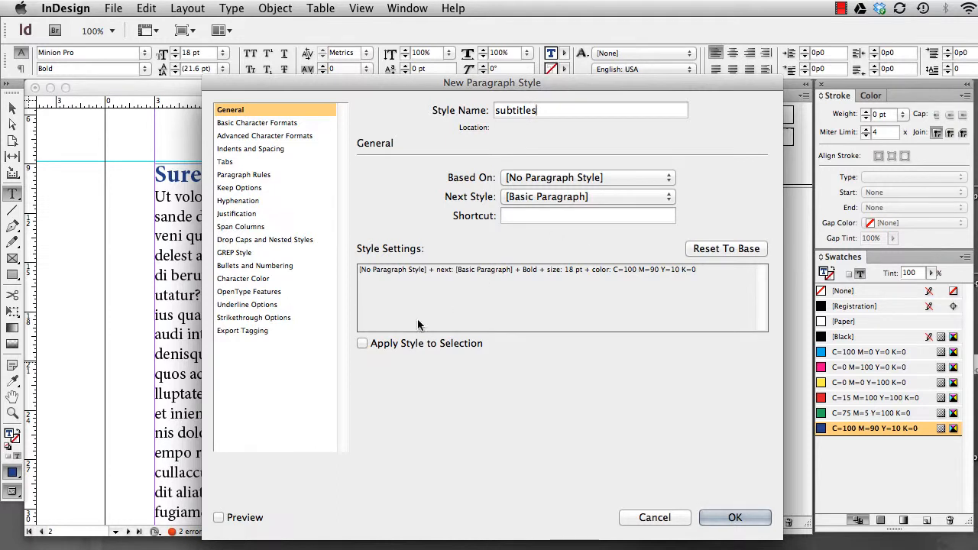
{"action": "left_click", "coordinate": [362, 343]}
{"action": "left_click", "coordinate": [220, 518]}
{"action": "left_click", "coordinate": [733, 518]}
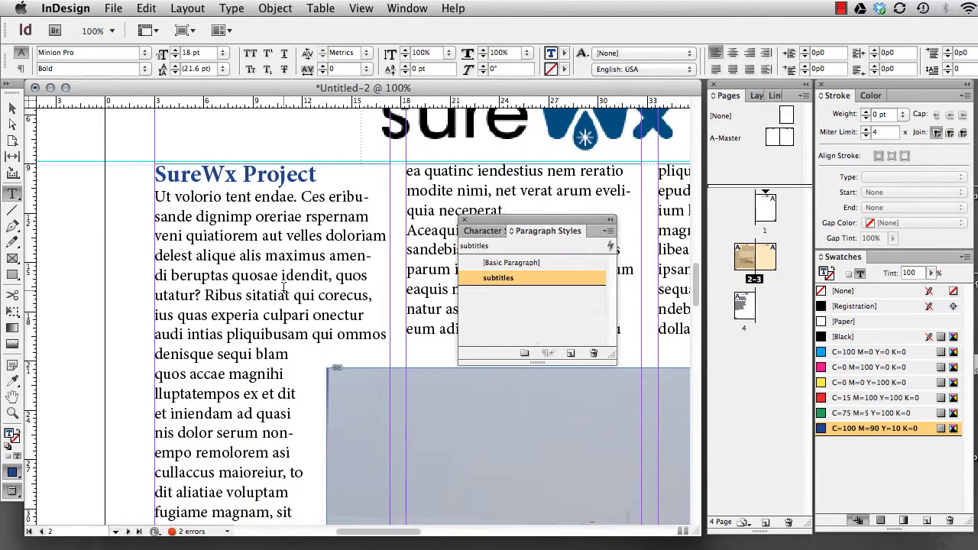
Insert a separate line reading "SureWx Services" before the sentence starting "Axim illit" in the first column
{"action": "scroll", "coordinate": [283, 287], "scroll_direction": "down", "scroll_amount": 10}
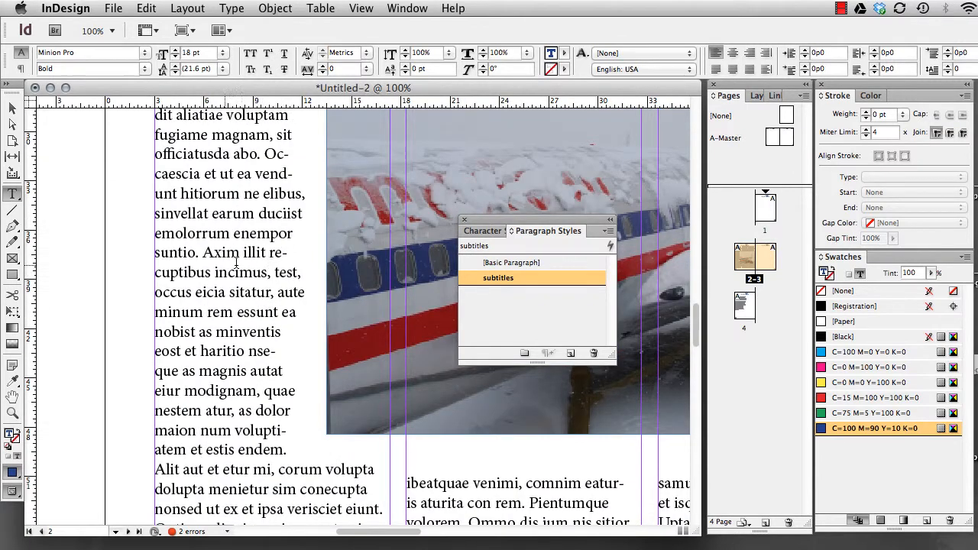
{"action": "left_click", "coordinate": [202, 254]}
{"action": "key", "text": "Return"}
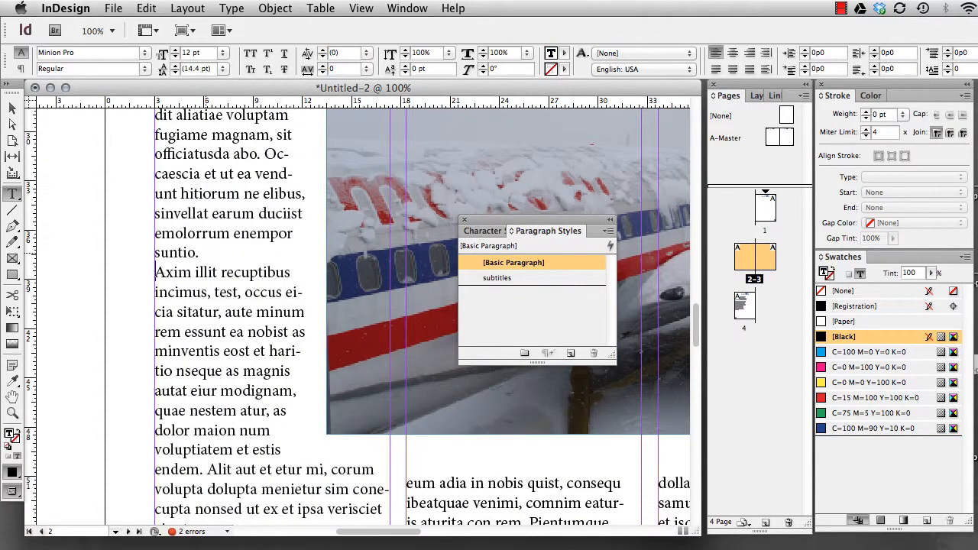
{"action": "key", "text": "Return"}
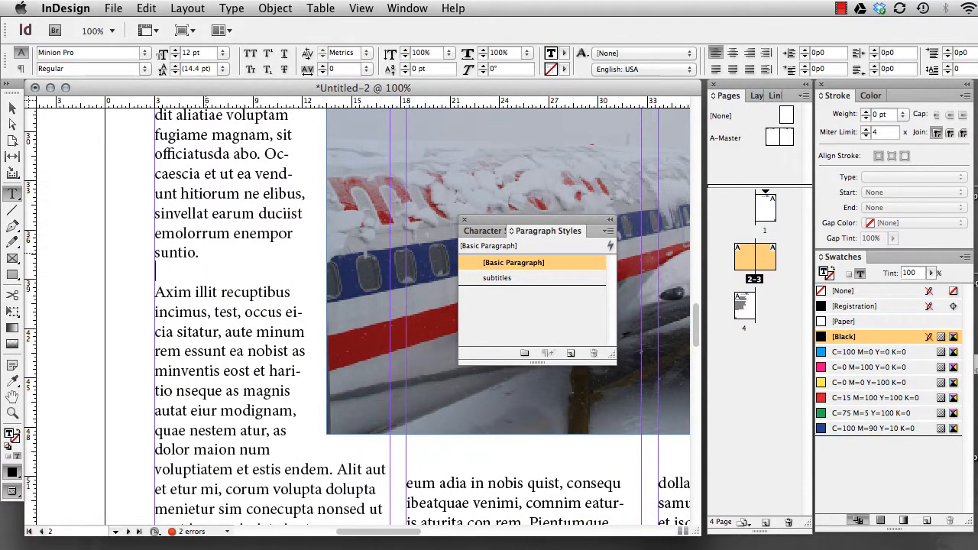
{"action": "type", "text": "SureWx"}
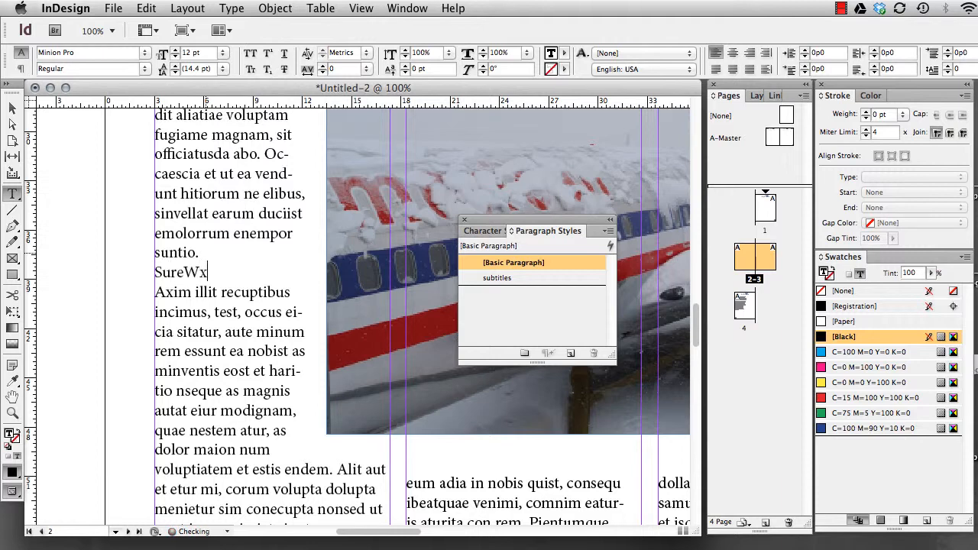
{"action": "type", "text": " Services"}
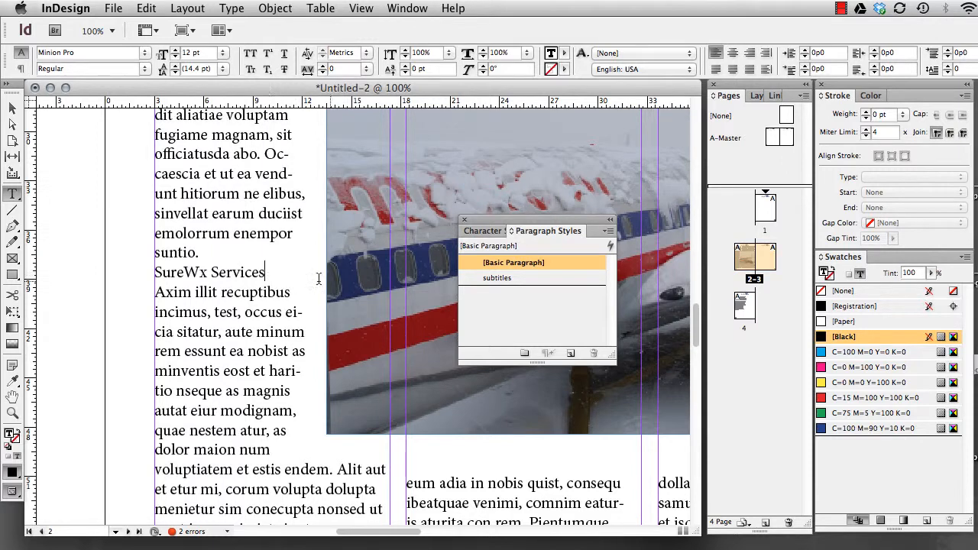
Apply the subtitles style to "SureWx Services" and force a line break before "Services"
{"action": "left_click", "coordinate": [508, 279]}
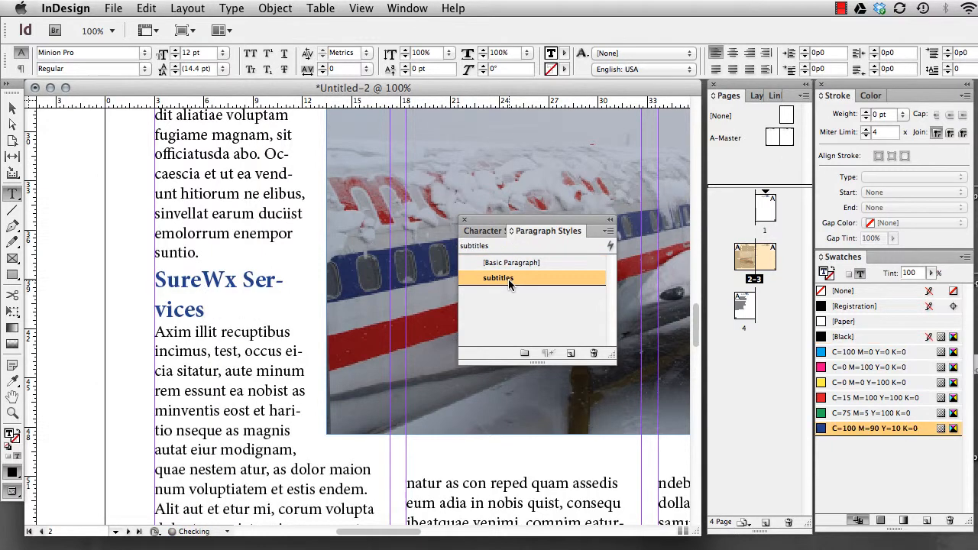
{"action": "left_click", "coordinate": [242, 276]}
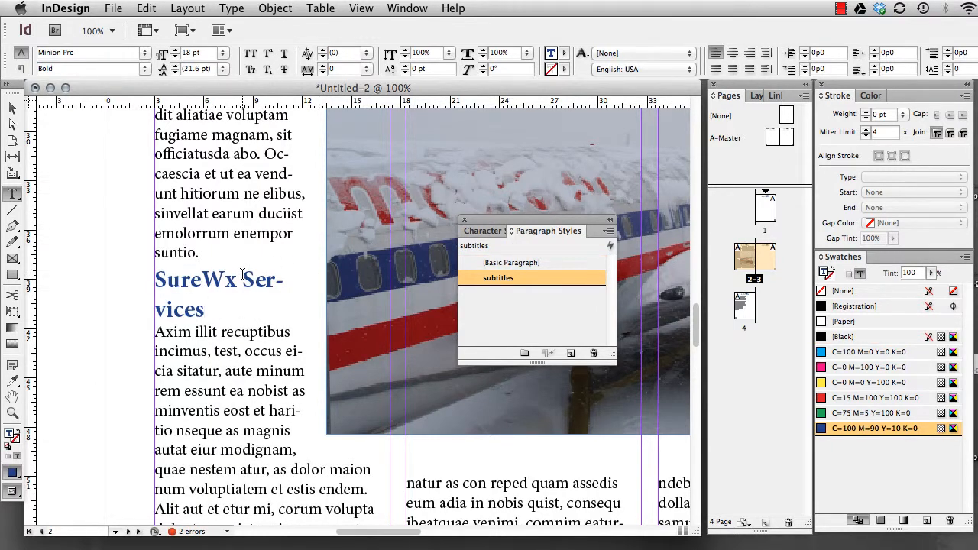
{"action": "key", "text": "shift+Return"}
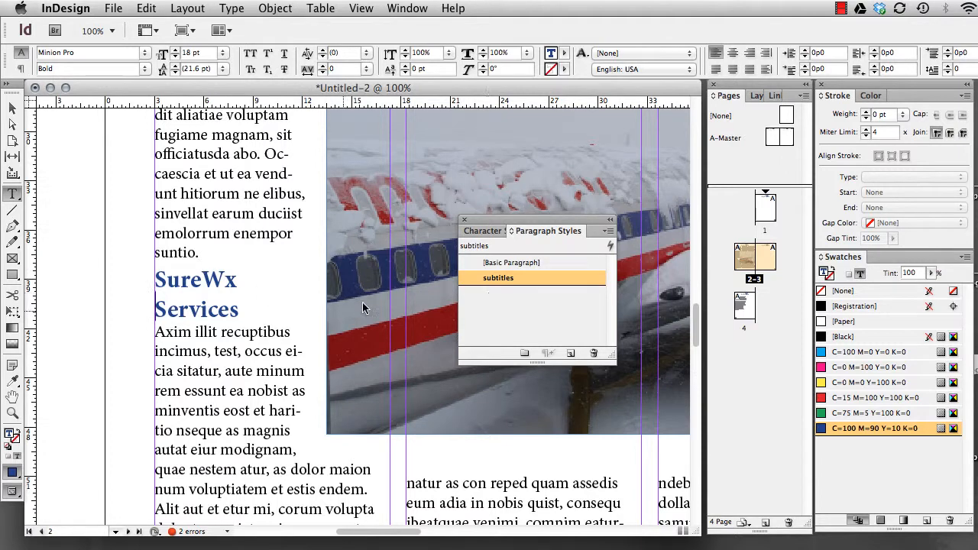
Shrink the airplane photo's frame toward its upper-right corner to about 24p5 wide and 10p0 high, and dismiss the floating paragraph styles list
{"action": "scroll", "coordinate": [287, 339], "scroll_direction": "down", "scroll_amount": 5}
{"action": "scroll", "coordinate": [287, 339], "scroll_direction": "right", "scroll_amount": 3}
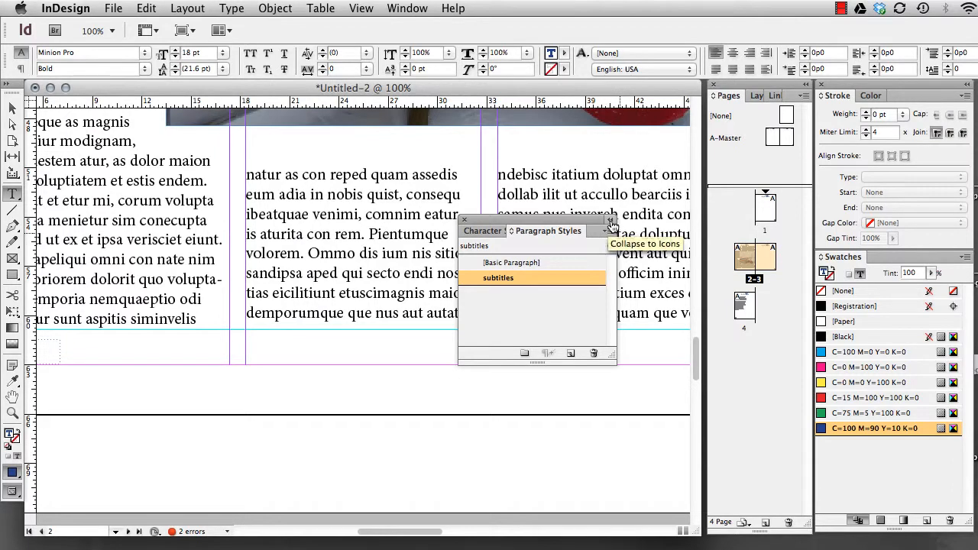
{"action": "key", "text": "super+0"}
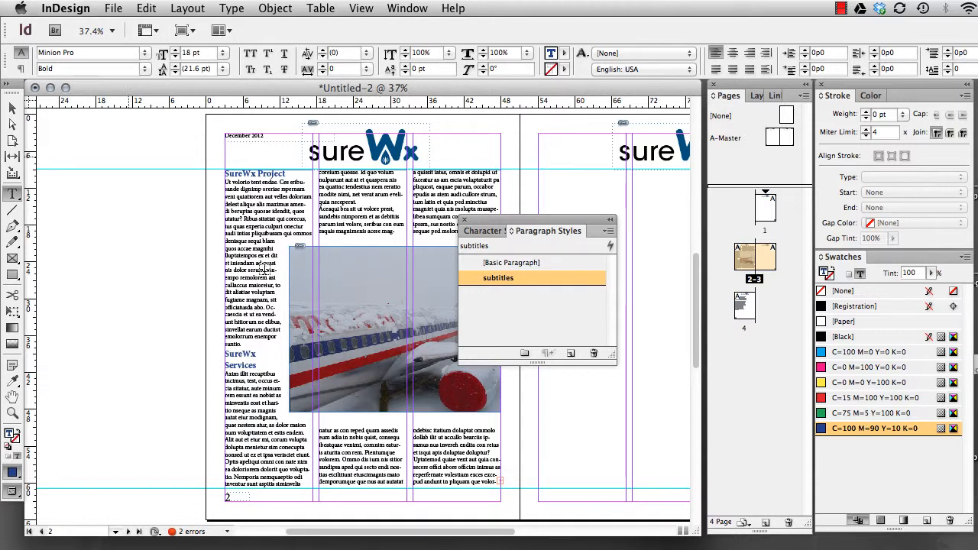
{"action": "left_click", "coordinate": [13, 108]}
{"action": "left_click", "coordinate": [371, 327]}
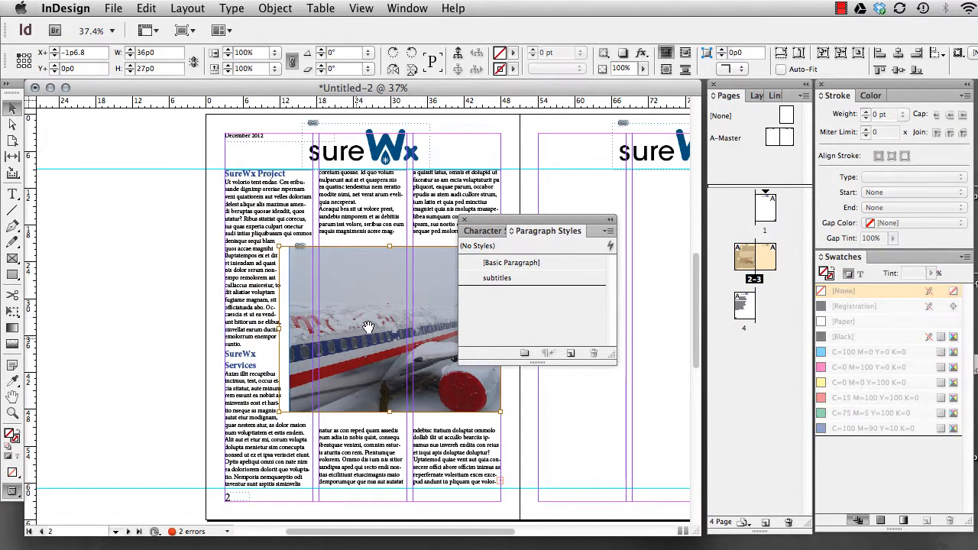
{"action": "left_click", "coordinate": [354, 218]}
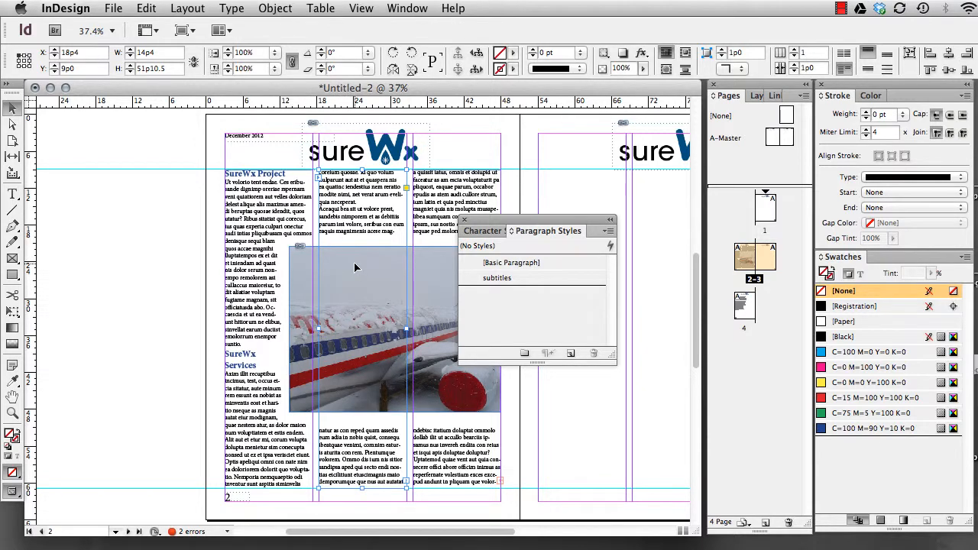
{"action": "left_click", "coordinate": [301, 273]}
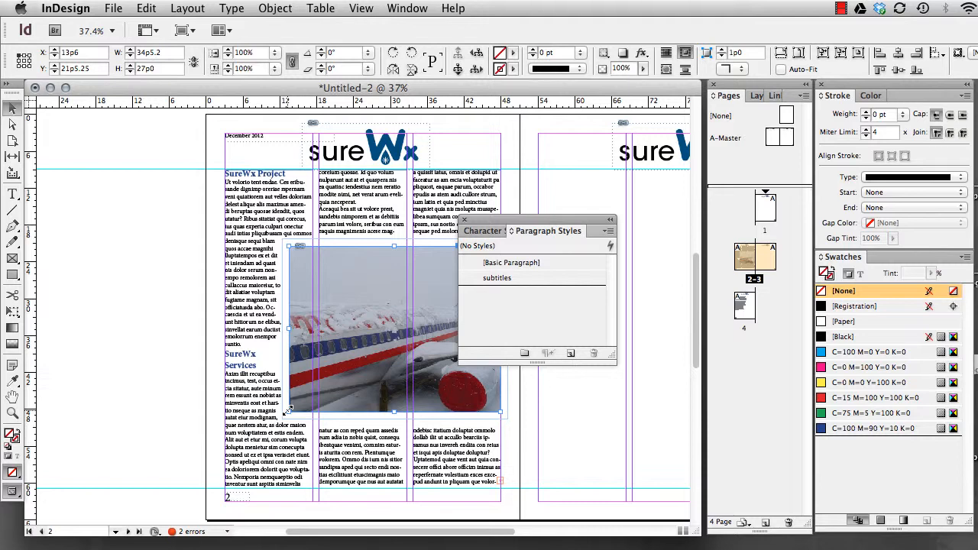
{"action": "left_click_drag", "start_coordinate": [288, 410], "coordinate": [350, 307]}
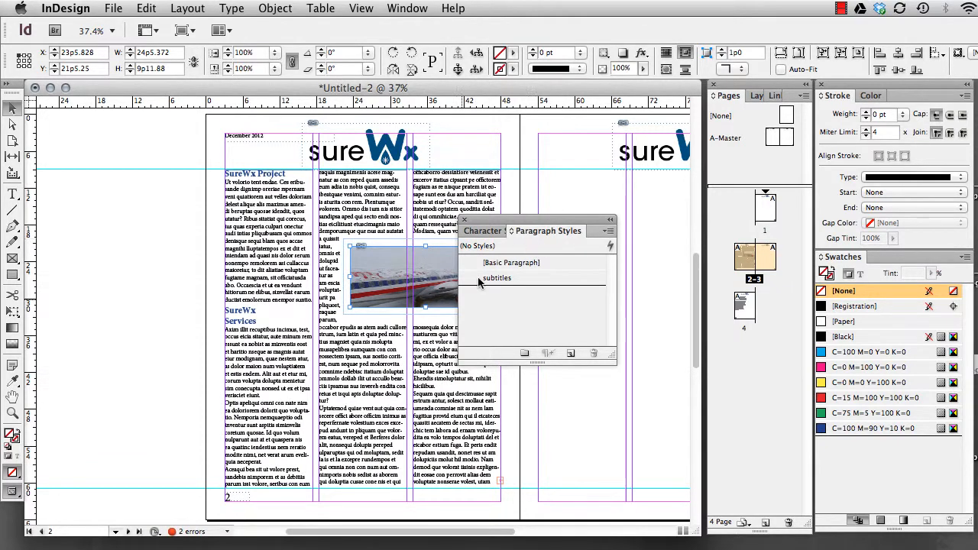
{"action": "left_click_drag", "start_coordinate": [425, 308], "coordinate": [425, 329]}
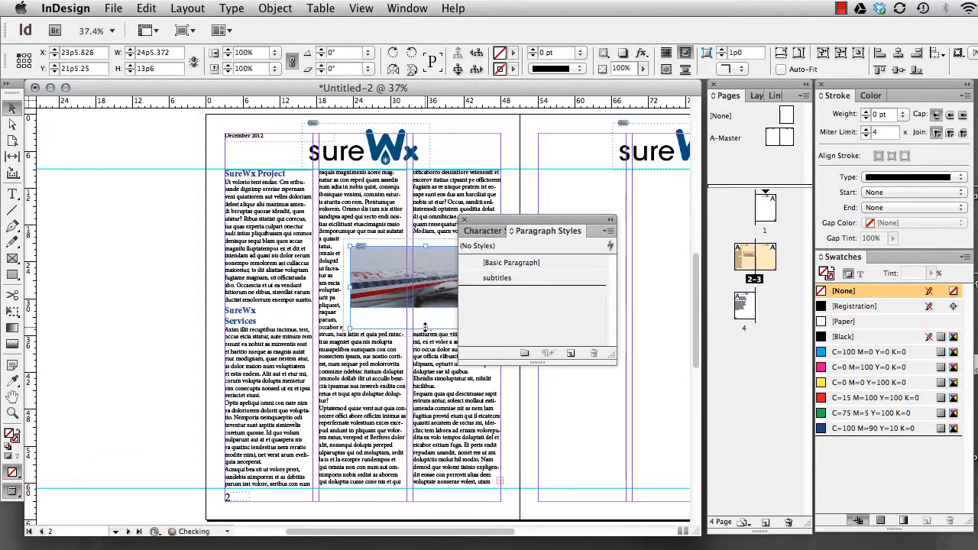
{"action": "key", "text": "super+z"}
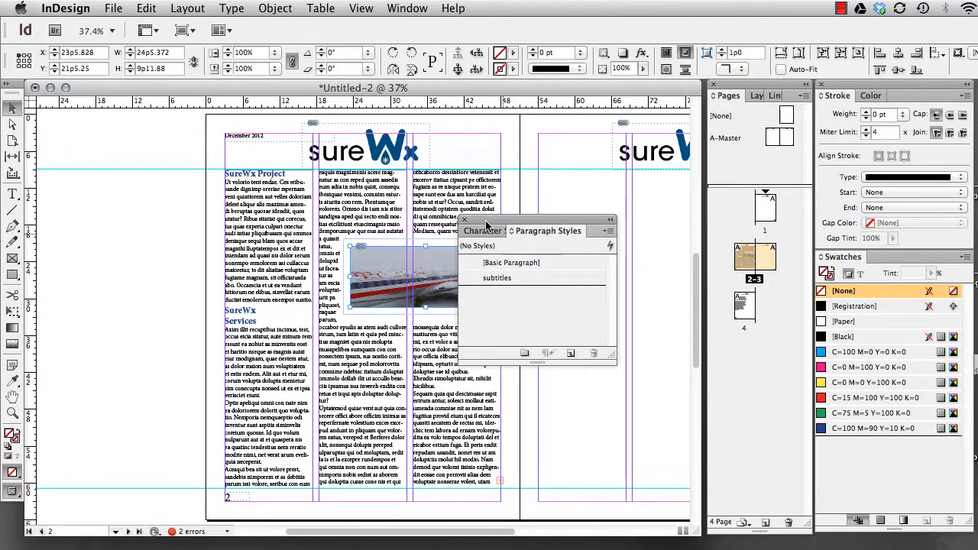
{"action": "left_click", "coordinate": [465, 221]}
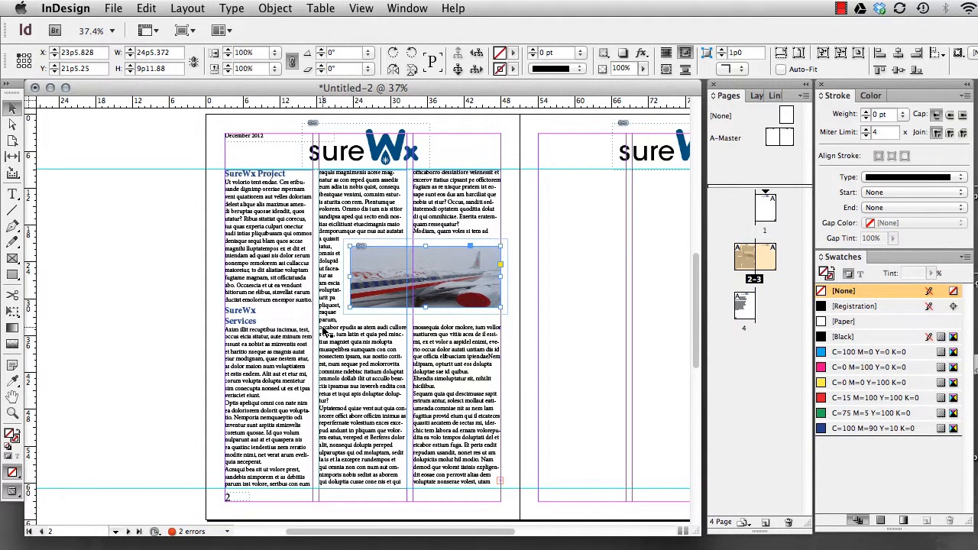
Copy the passage from "Sequam quia qui" to "as nem lam" into a new pasteboard text frame about 18p7 by 11p1 beside page 2
{"action": "double_click", "coordinate": [342, 402]}
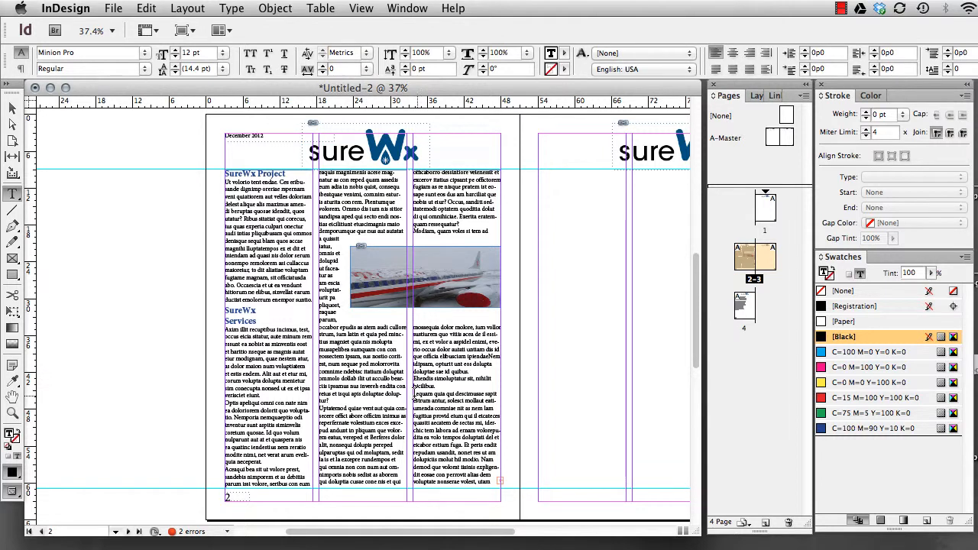
{"action": "left_click_drag", "start_coordinate": [414, 395], "coordinate": [487, 408]}
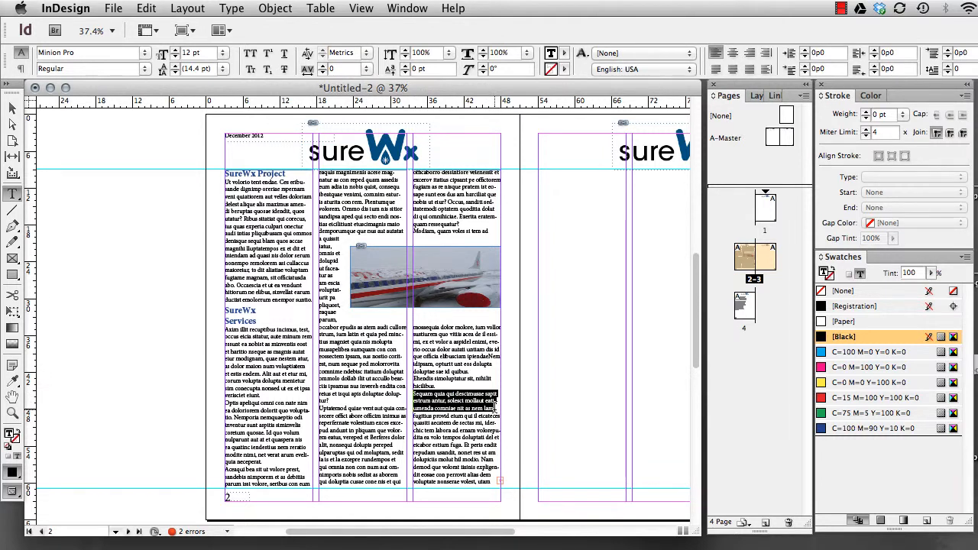
{"action": "key", "text": "super+c"}
{"action": "left_click_drag", "start_coordinate": [110, 325], "coordinate": [223, 393]}
{"action": "key", "text": "super+v"}
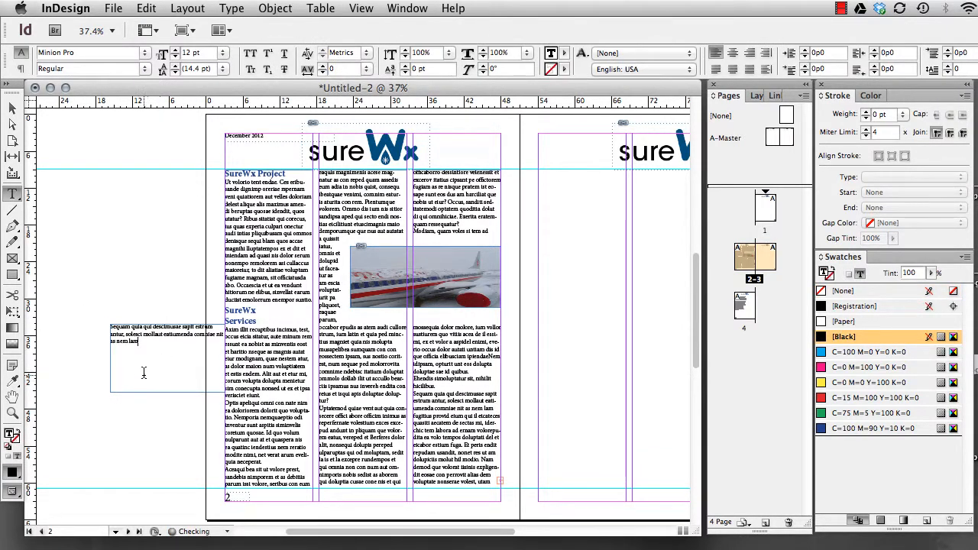
Format the copied passage at 17 pt with 18 pt leading, coloured with the C=100 M=90 Y=10 K=0 swatch
{"action": "left_click_drag", "start_coordinate": [138, 342], "coordinate": [97, 325]}
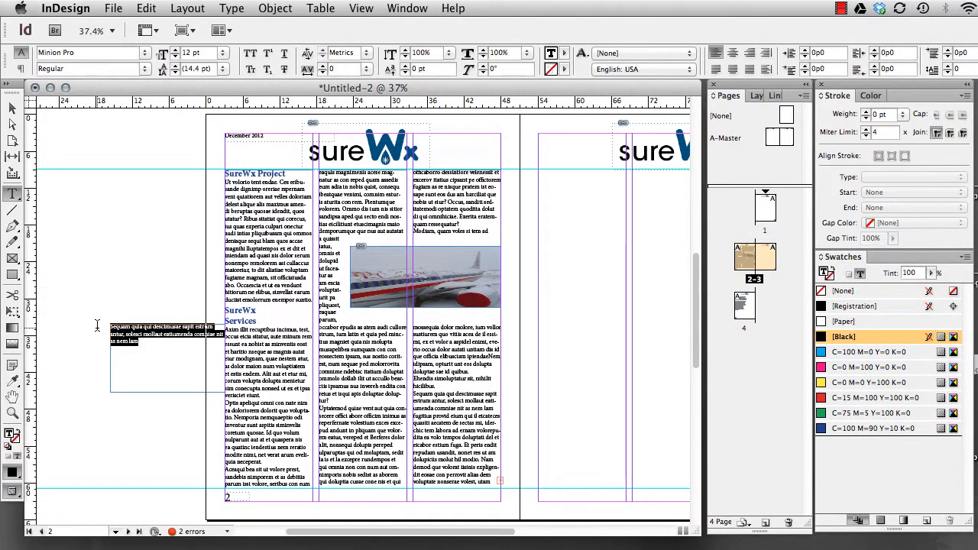
{"action": "left_click", "coordinate": [175, 50]}
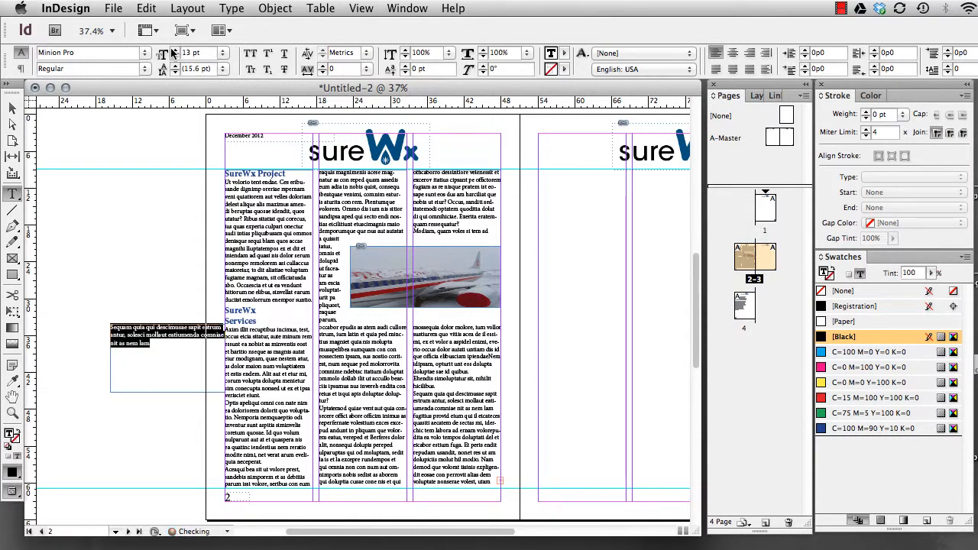
{"action": "left_click", "coordinate": [175, 50]}
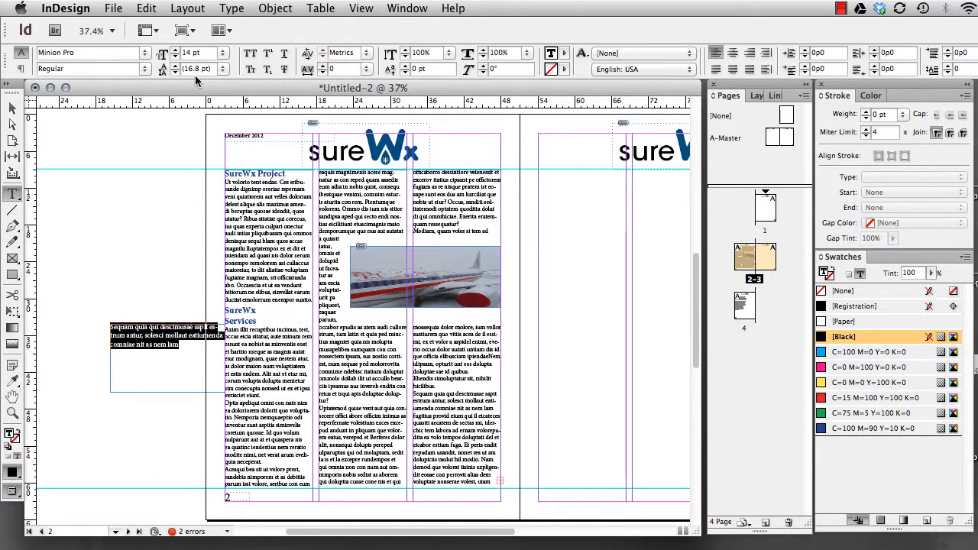
{"action": "left_click", "coordinate": [176, 66]}
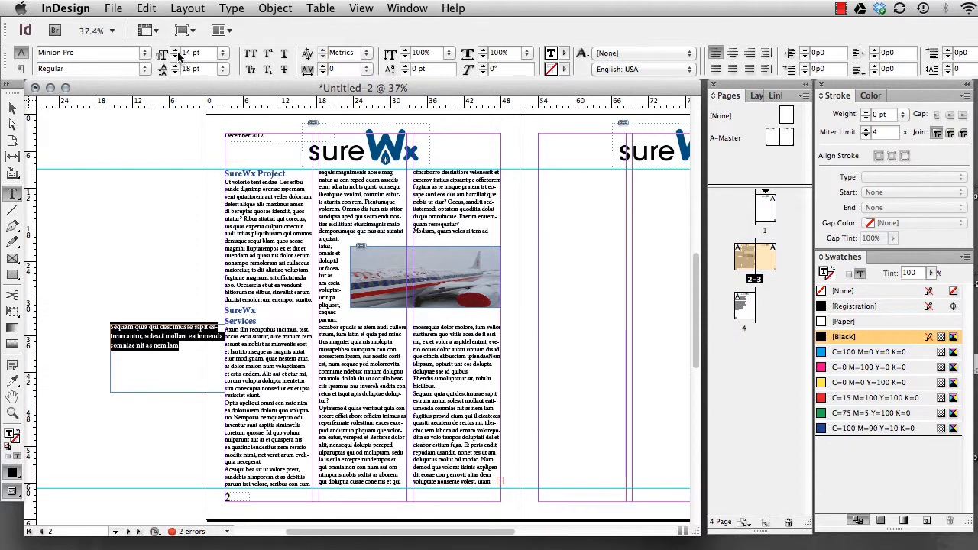
{"action": "left_click", "coordinate": [176, 57]}
{"action": "left_click", "coordinate": [176, 56]}
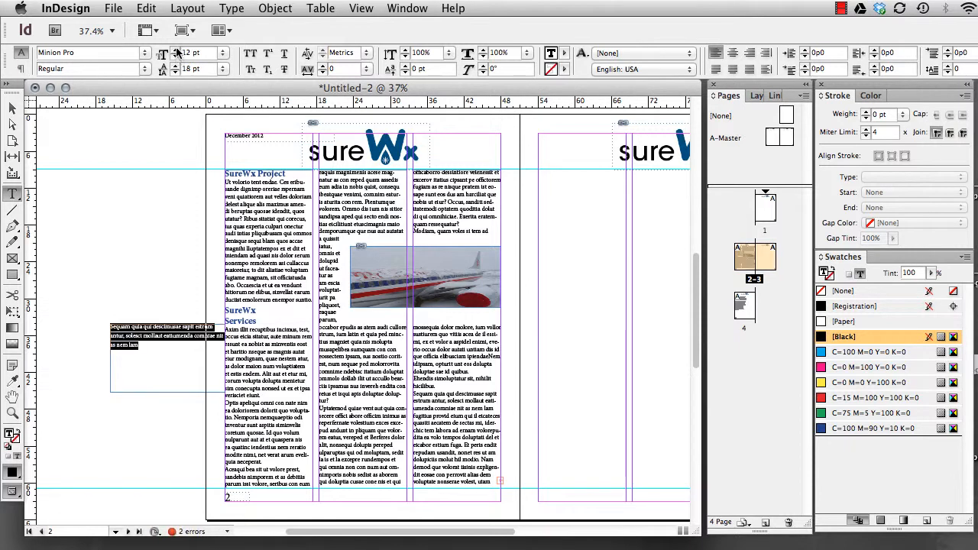
{"action": "left_click", "coordinate": [176, 50]}
{"action": "left_click", "coordinate": [176, 51]}
{"action": "left_click", "coordinate": [177, 50]}
{"action": "left_click", "coordinate": [177, 50]}
{"action": "left_click", "coordinate": [177, 51]}
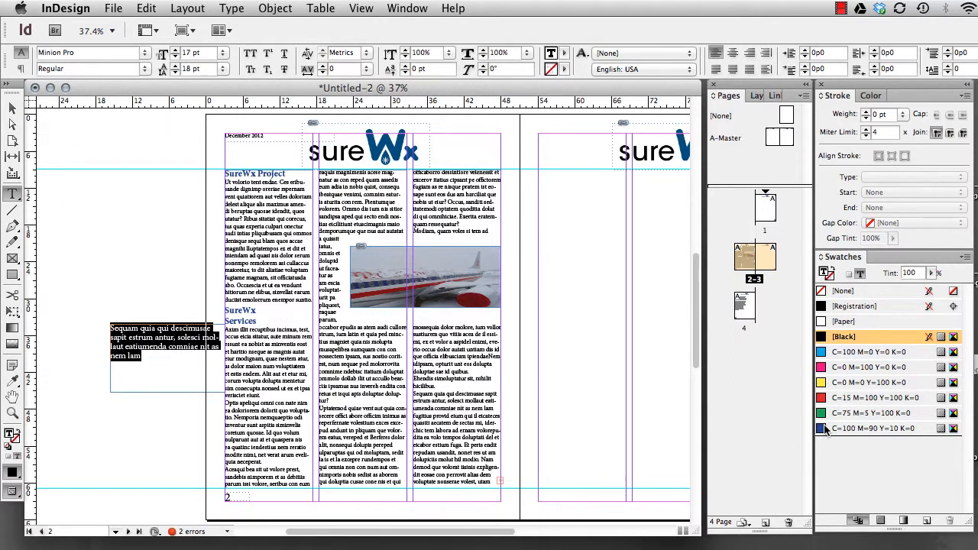
{"action": "left_click", "coordinate": [824, 429]}
Move the pull quote frame into the second column below the photo and resize it to the column width, 14p4 by 7p0
{"action": "left_click", "coordinate": [13, 108]}
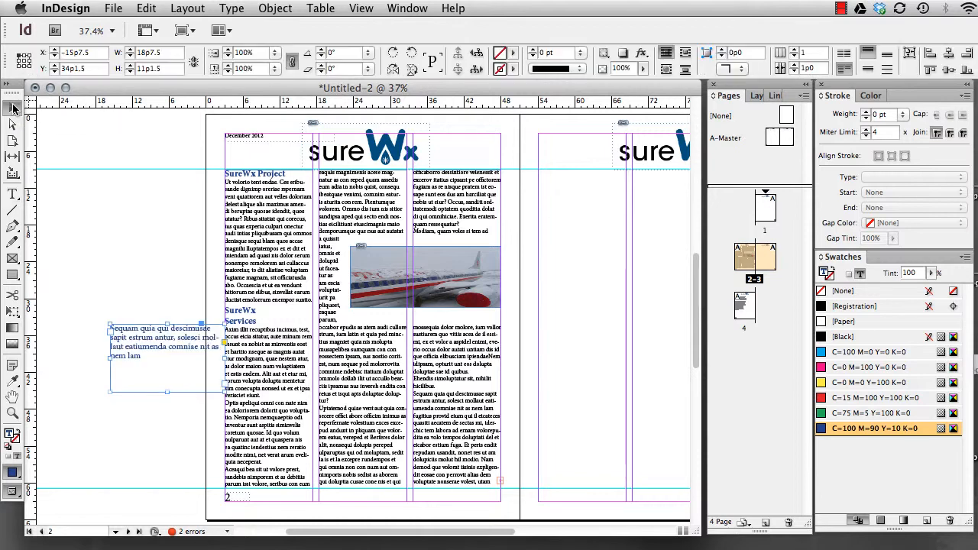
{"action": "left_click_drag", "start_coordinate": [144, 347], "coordinate": [357, 381]}
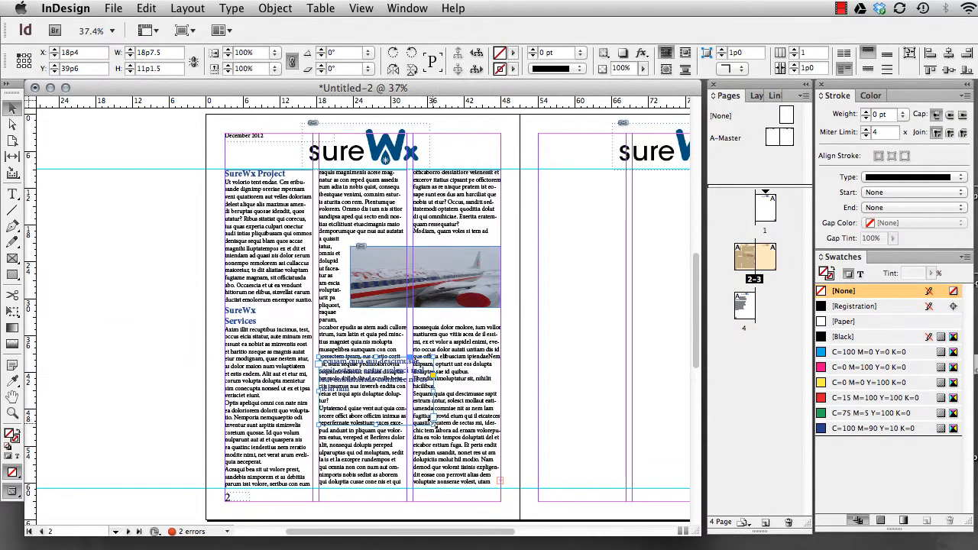
{"action": "left_click_drag", "start_coordinate": [432, 423], "coordinate": [404, 399]}
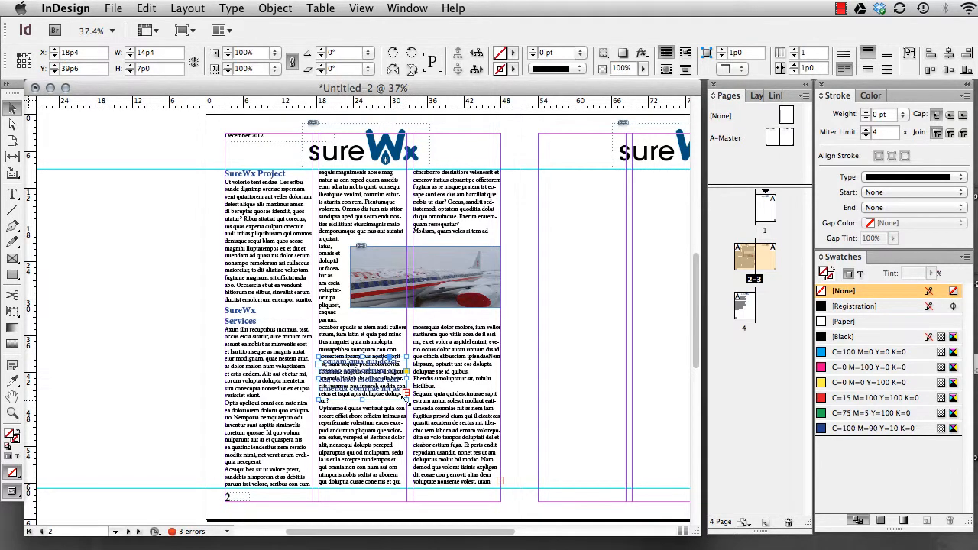
Wrap the body text around the pull quote's bounding box and extend the frame's height to 7p6
{"action": "left_click", "coordinate": [687, 52]}
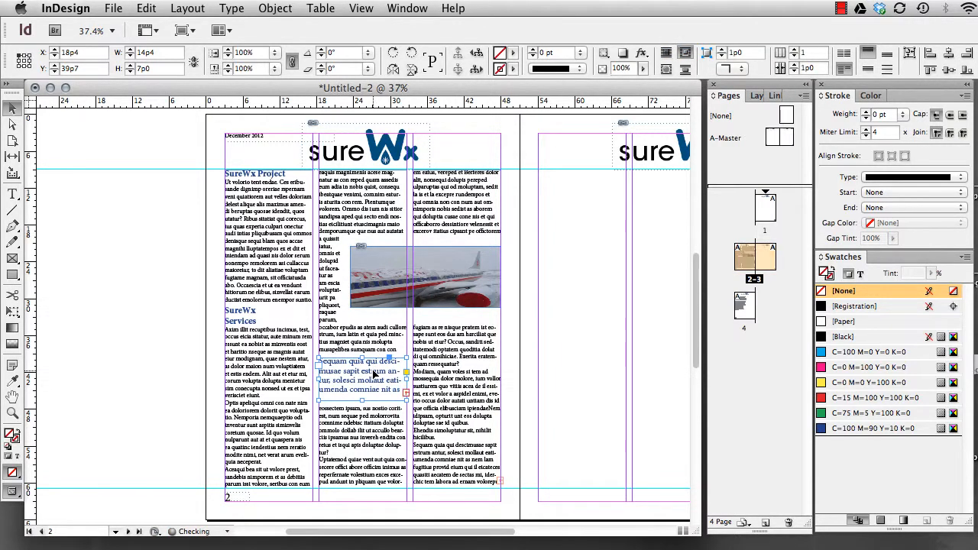
{"action": "left_click_drag", "start_coordinate": [362, 398], "coordinate": [362, 404]}
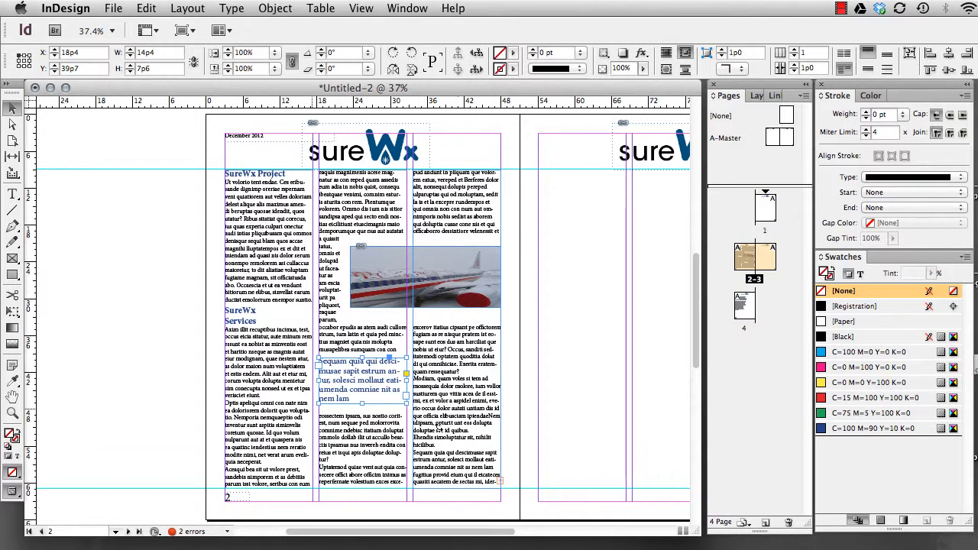
{"action": "left_click", "coordinate": [119, 364]}
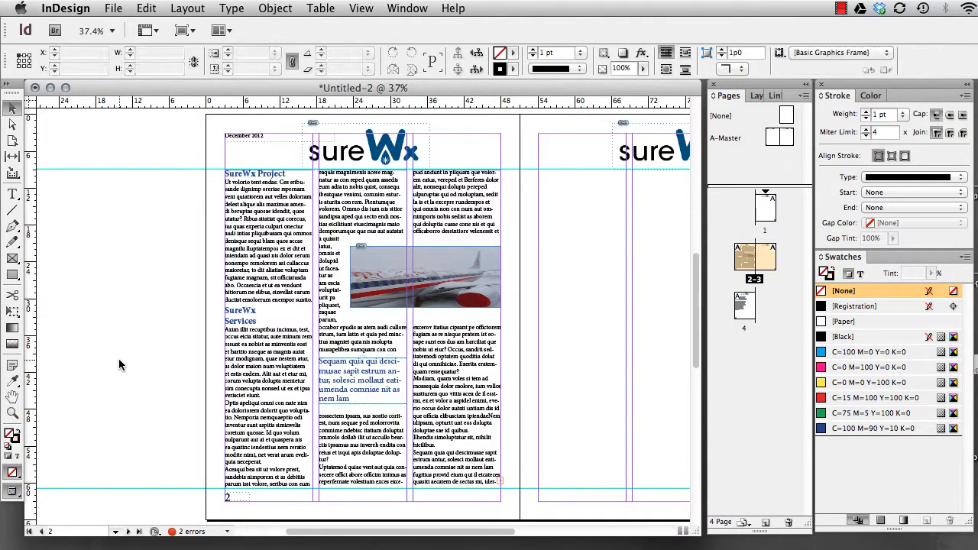
Create a pasteboard text frame about 11p4 by 6p3 containing an opening quotation mark set at 72 pt
{"action": "left_click", "coordinate": [15, 196]}
{"action": "left_click_drag", "start_coordinate": [106, 313], "coordinate": [175, 351]}
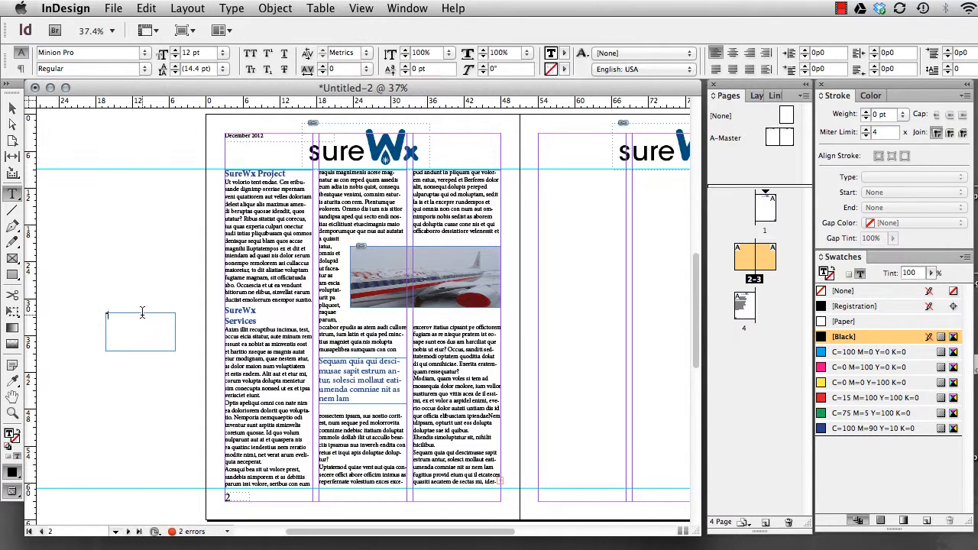
{"action": "left_click", "coordinate": [225, 53]}
{"action": "left_click", "coordinate": [205, 206]}
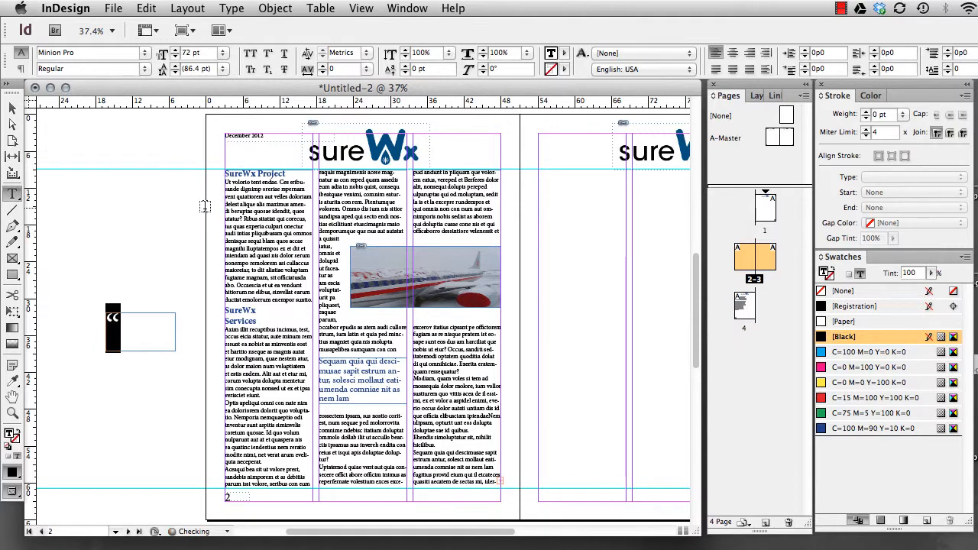
{"action": "key", "text": "Escape"}
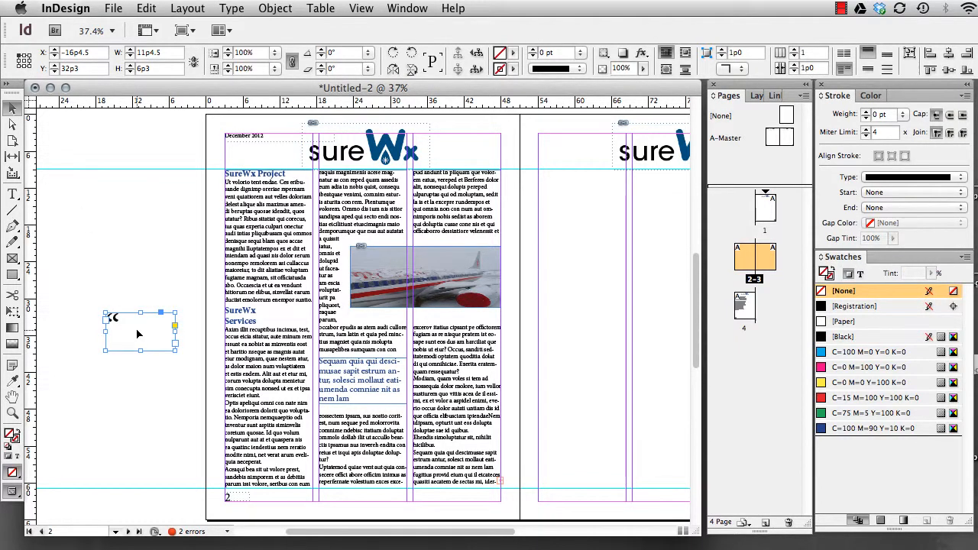
Fit the quotation mark's frame to its content and place it over the start of the pull quote in the second column
{"action": "right_click", "coordinate": [127, 331]}
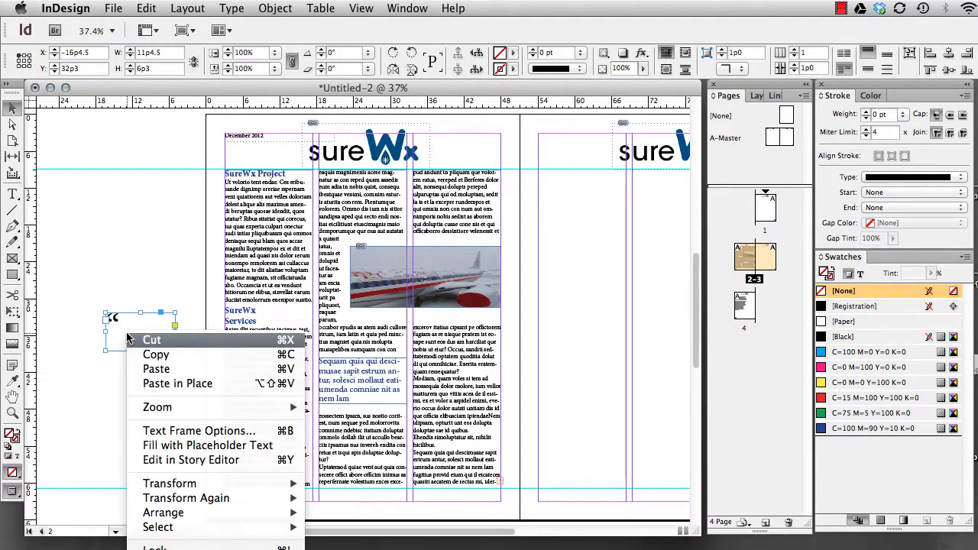
{"action": "left_click", "coordinate": [206, 446]}
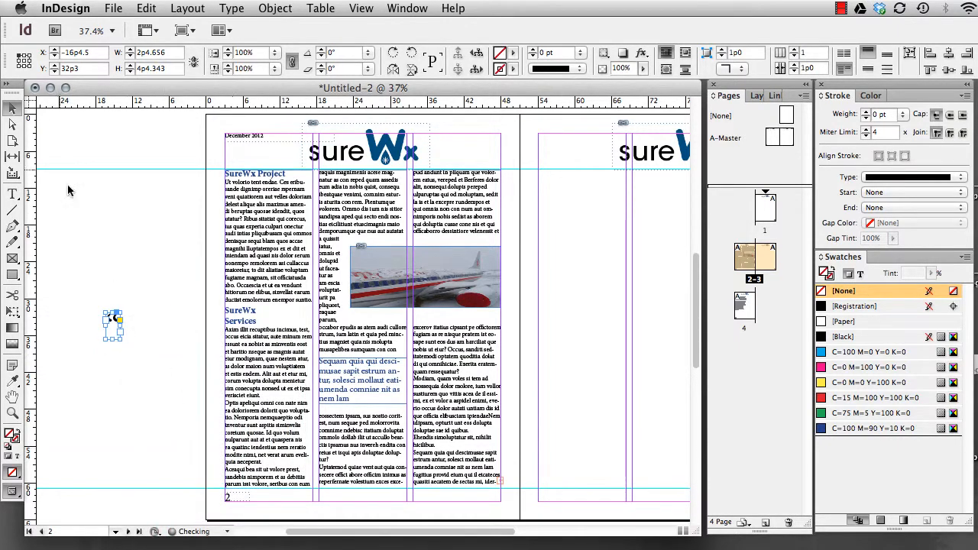
{"action": "left_click", "coordinate": [12, 108]}
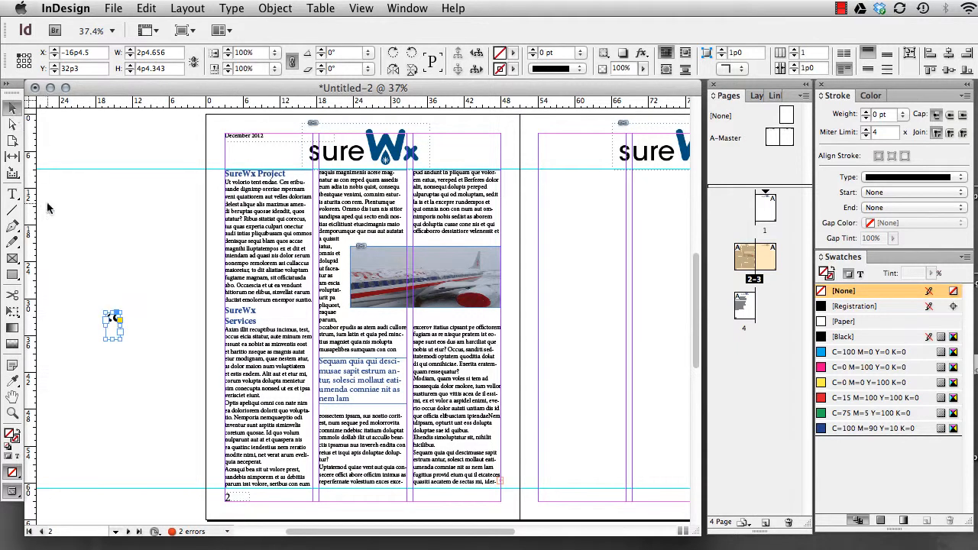
{"action": "left_click_drag", "start_coordinate": [112, 327], "coordinate": [328, 370]}
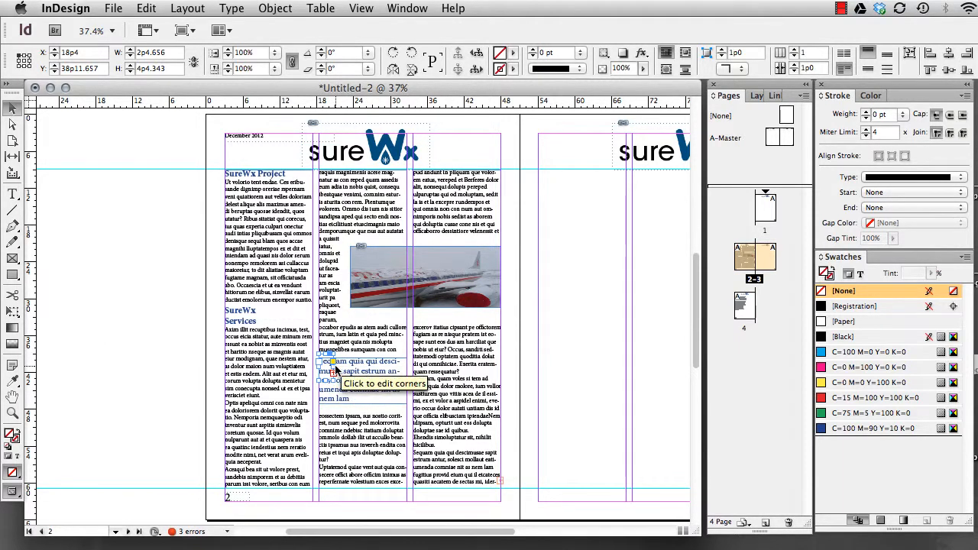
Set the quotation mark's text frame to ignore text wrap, with the preview turned on
{"action": "key", "text": "super+minus"}
{"action": "key", "text": "super+minus"}
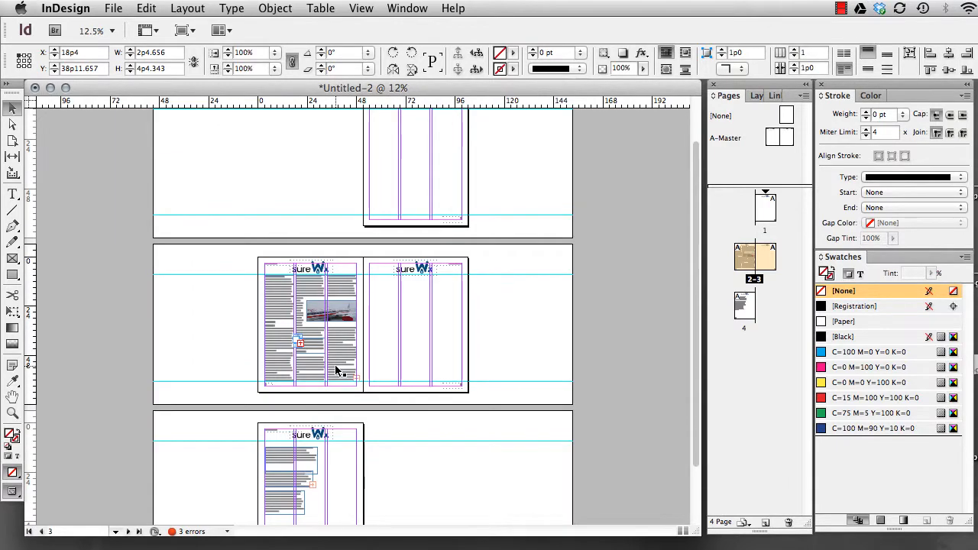
{"action": "key", "text": "super+equal"}
{"action": "key", "text": "super+equal"}
{"action": "key", "text": "super+equal"}
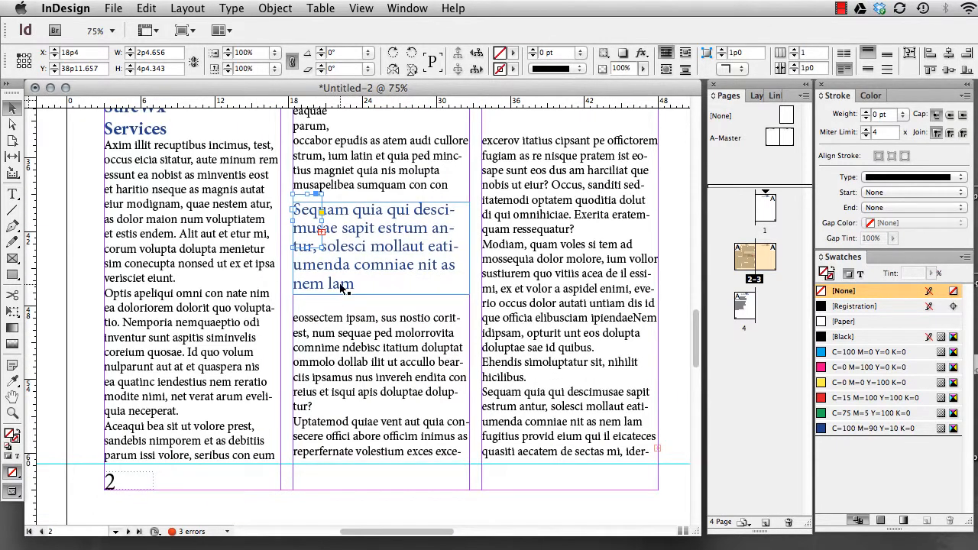
{"action": "key", "text": "super+equal"}
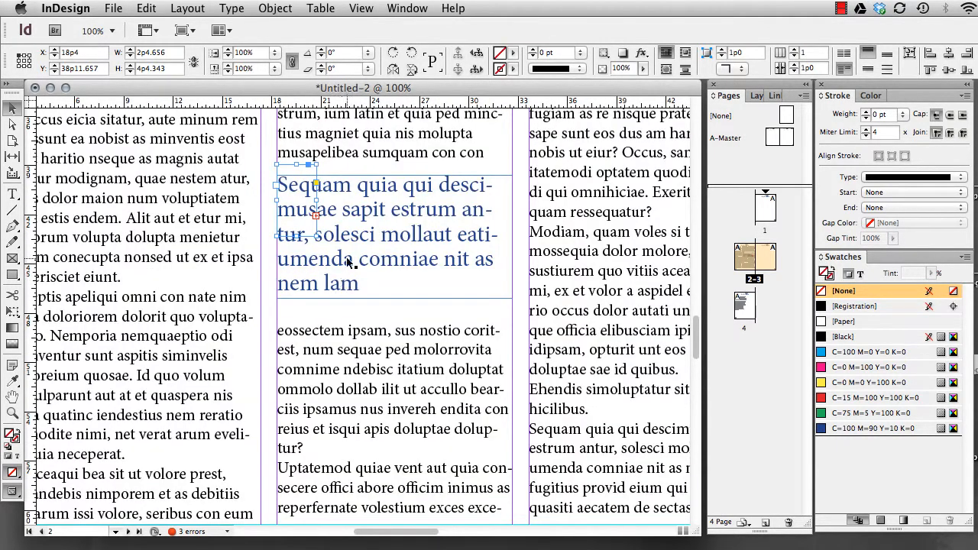
{"action": "right_click", "coordinate": [305, 199]}
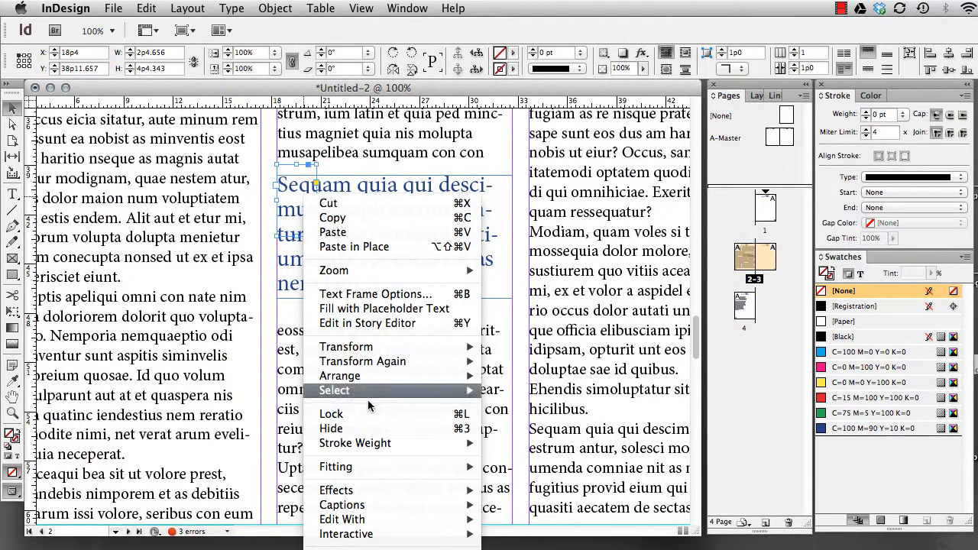
{"action": "left_click", "coordinate": [373, 294]}
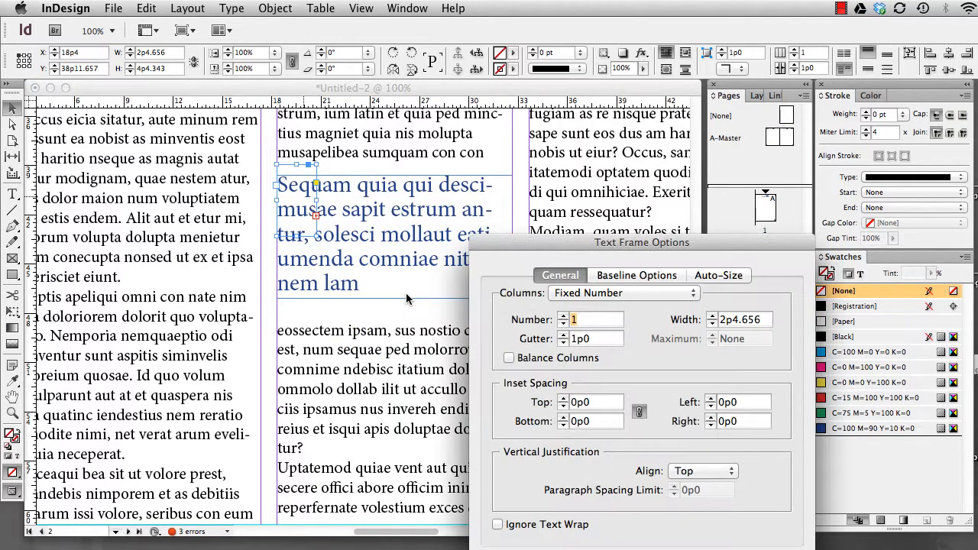
{"action": "left_click_drag", "start_coordinate": [539, 245], "coordinate": [523, 112]}
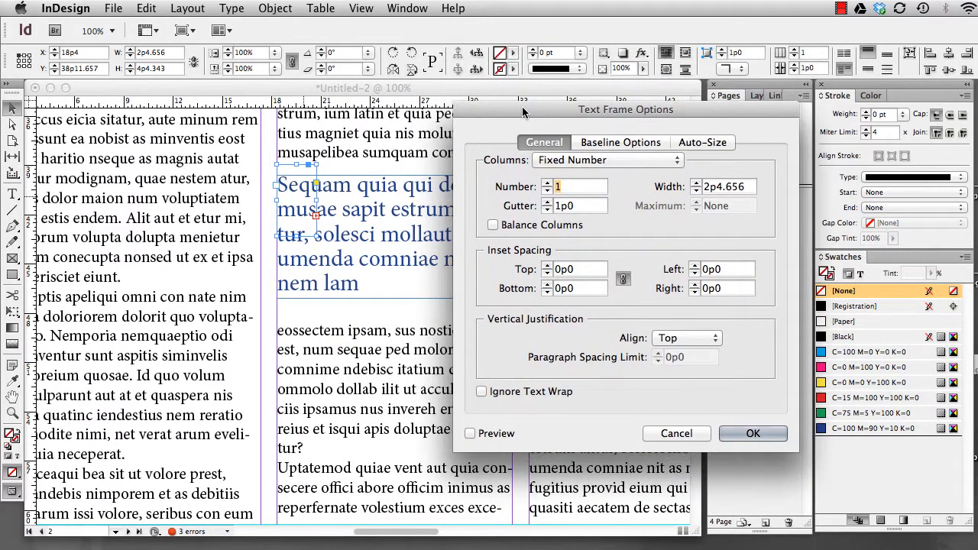
{"action": "left_click", "coordinate": [482, 392]}
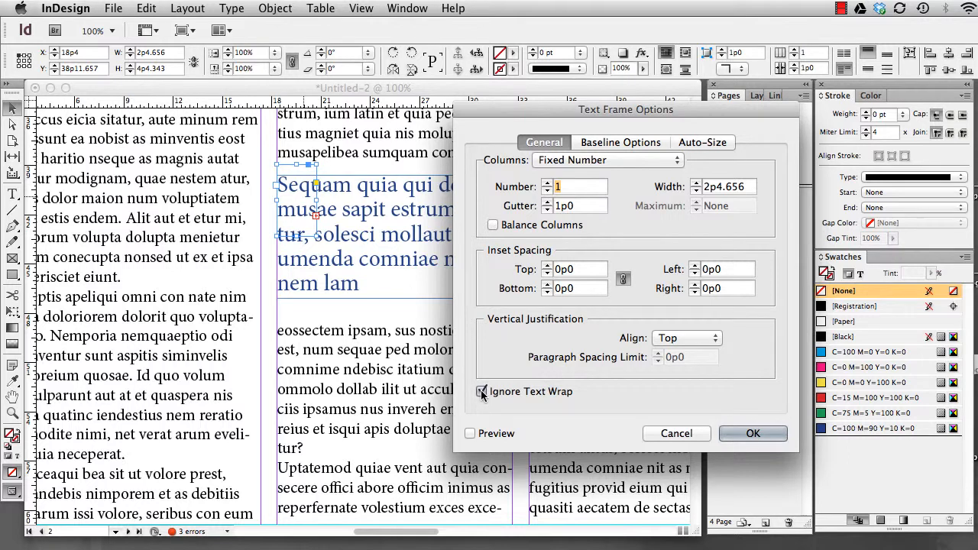
{"action": "left_click", "coordinate": [470, 434]}
{"action": "left_click", "coordinate": [752, 433]}
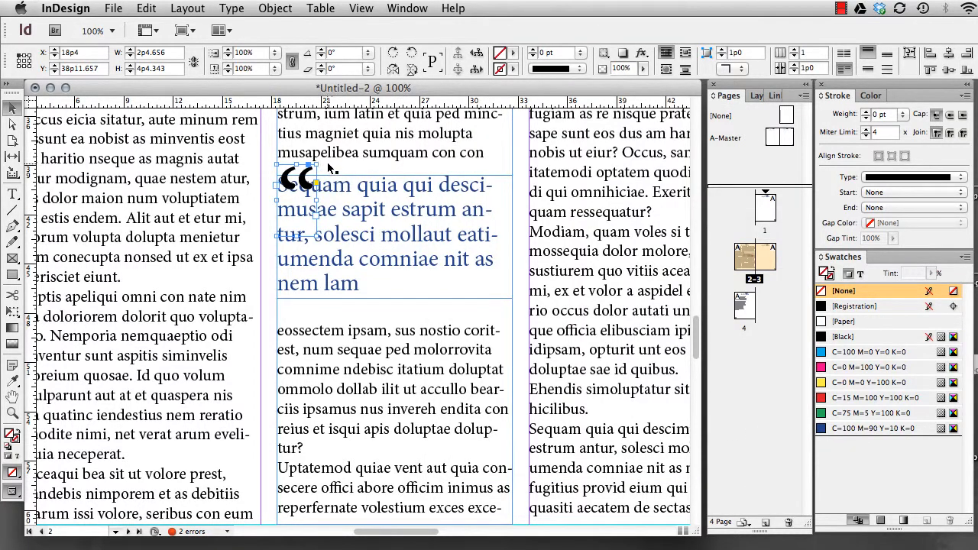
Rotate the quotation mark's frame to about -23° at the start of the pull quote and lower its opacity to 47%
{"action": "left_click_drag", "start_coordinate": [319, 162], "coordinate": [294, 186]}
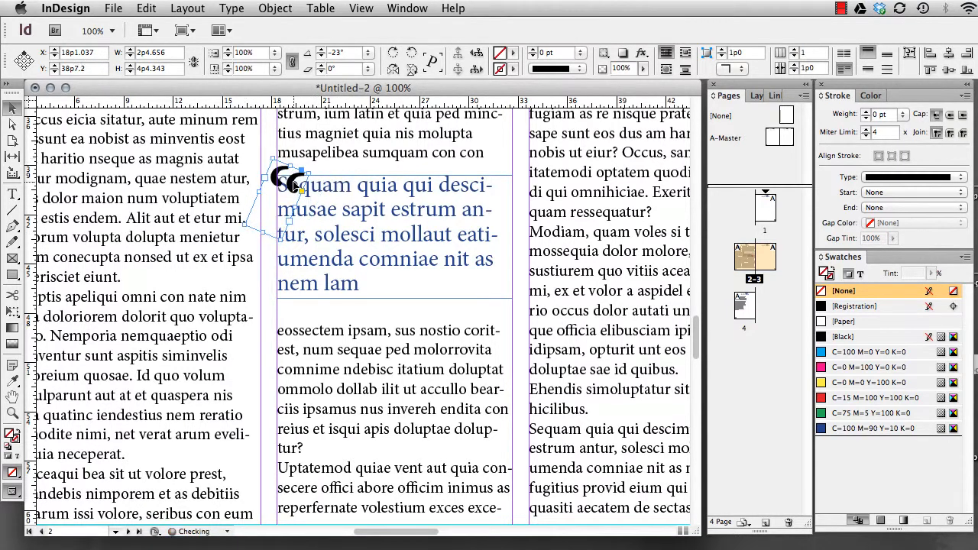
{"action": "left_click", "coordinate": [644, 69]}
{"action": "left_click_drag", "start_coordinate": [647, 88], "coordinate": [608, 88]}
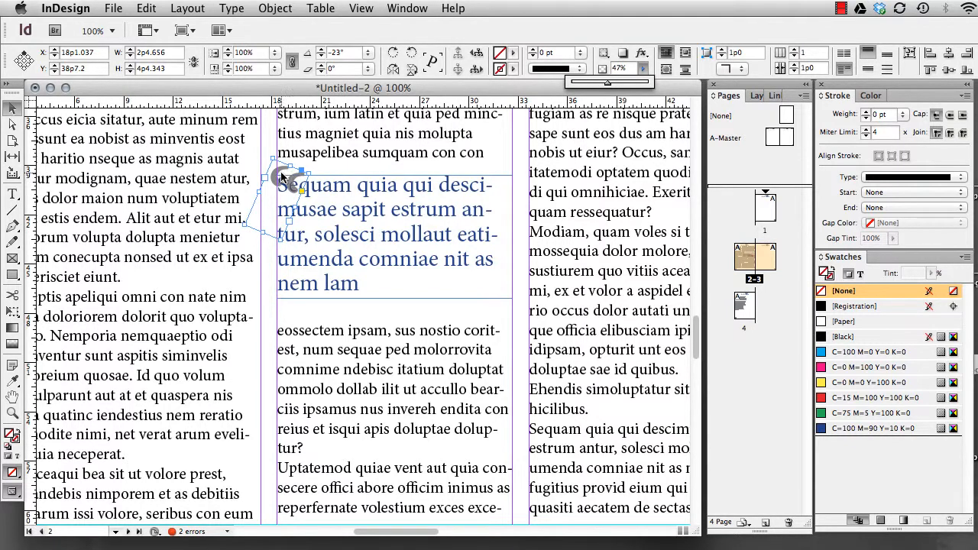
Bring the pull quote's text frame to the front, above the quotation mark
{"action": "left_click", "coordinate": [370, 208]}
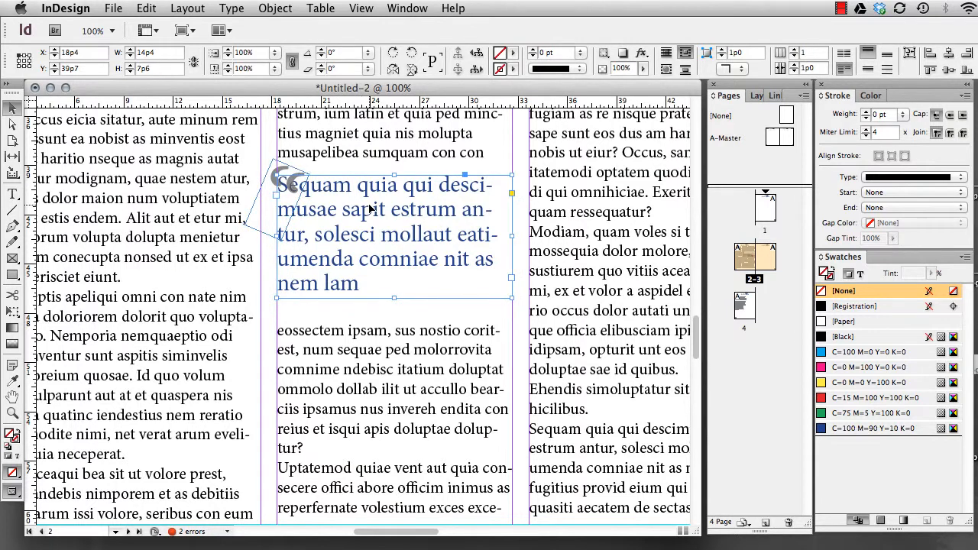
{"action": "right_click", "coordinate": [370, 207]}
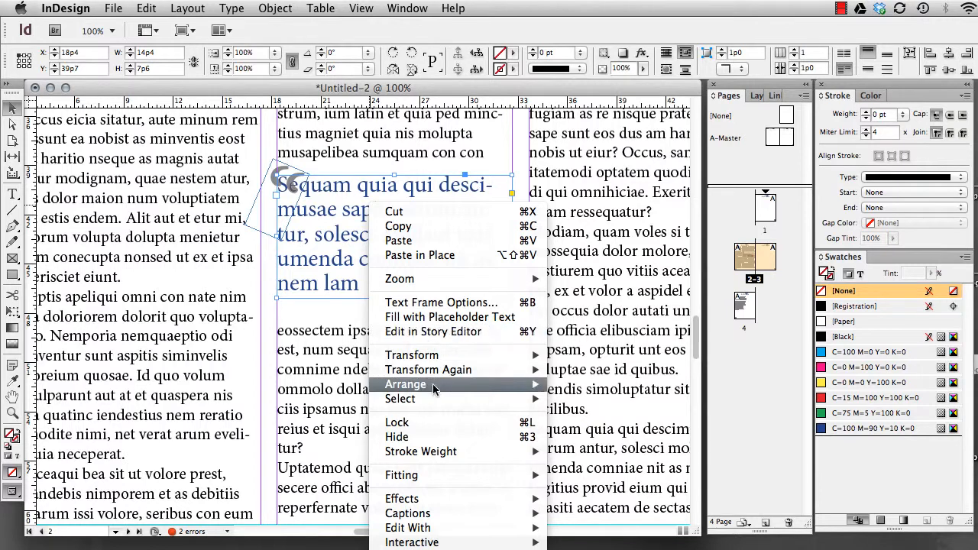
{"action": "mouse_move", "coordinate": [438, 384]}
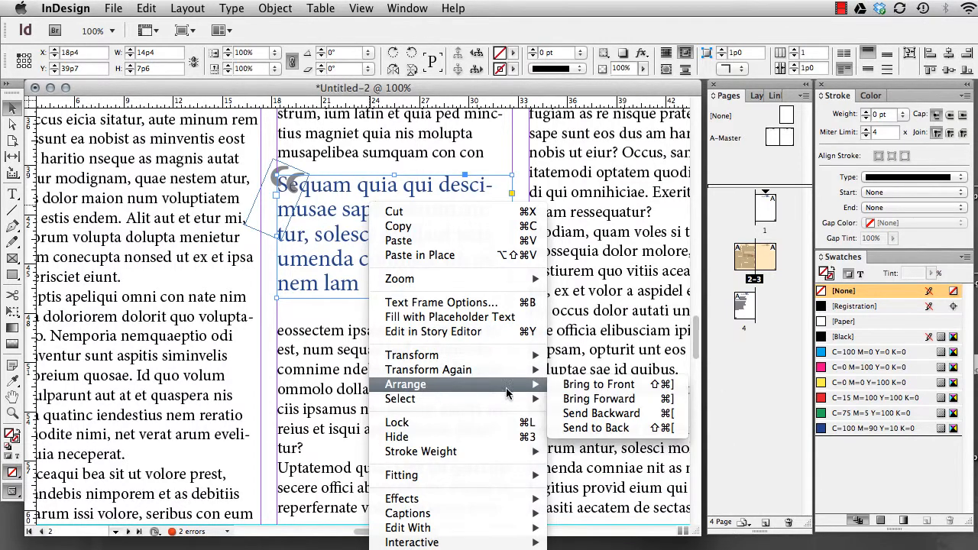
{"action": "left_click", "coordinate": [621, 391]}
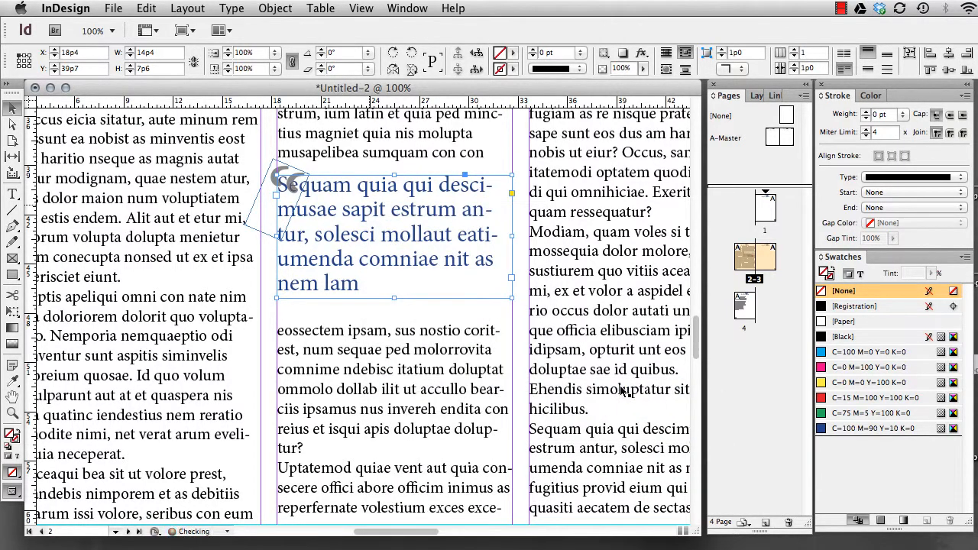
Nudge the quotation mark left and up to about X 16p11 so it hangs off the pull quote's upper-left corner
{"action": "left_click", "coordinate": [281, 174]}
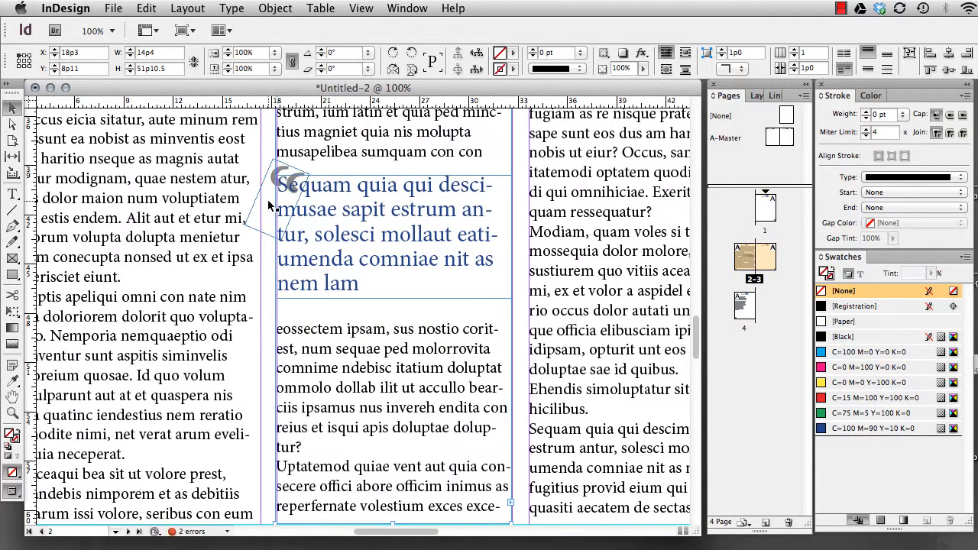
{"action": "left_click", "coordinate": [268, 205]}
{"action": "key", "text": "Left"}
{"action": "key", "text": "Left"}
{"action": "key", "text": "Left"}
{"action": "key", "text": "Left"}
{"action": "key", "text": "Left"}
{"action": "key", "text": "Left"}
{"action": "key", "text": "Left"}
{"action": "key", "text": "Left"}
{"action": "key", "text": "Up"}
{"action": "key", "text": "Up"}
{"action": "key", "text": "Up"}
{"action": "key", "text": "Up"}
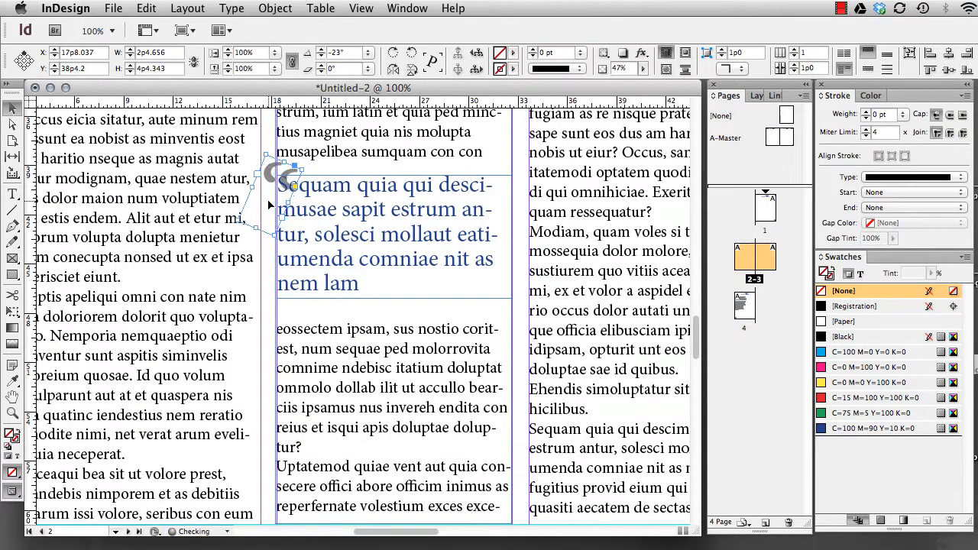
{"action": "key", "text": "Left"}
{"action": "key", "text": "Left"}
{"action": "key", "text": "Left"}
{"action": "key", "text": "Left"}
{"action": "key", "text": "Left"}
{"action": "key", "text": "Left"}
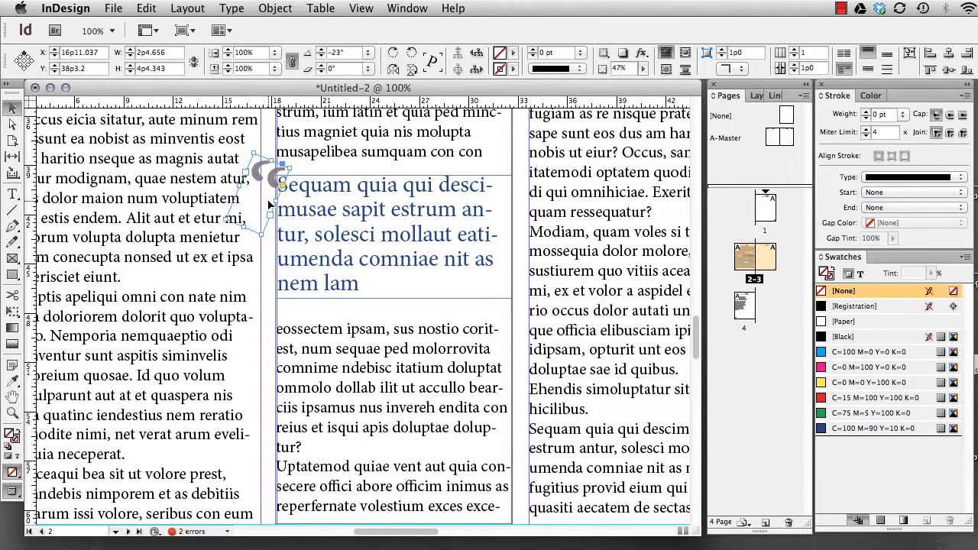
{"action": "key", "text": "Up"}
{"action": "left_click", "coordinate": [382, 235]}
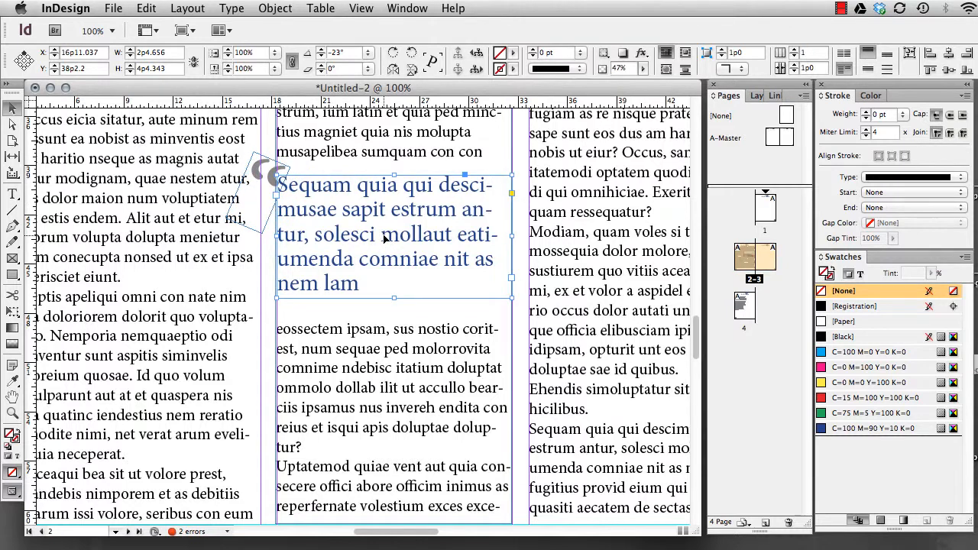
{"action": "left_click", "coordinate": [462, 338]}
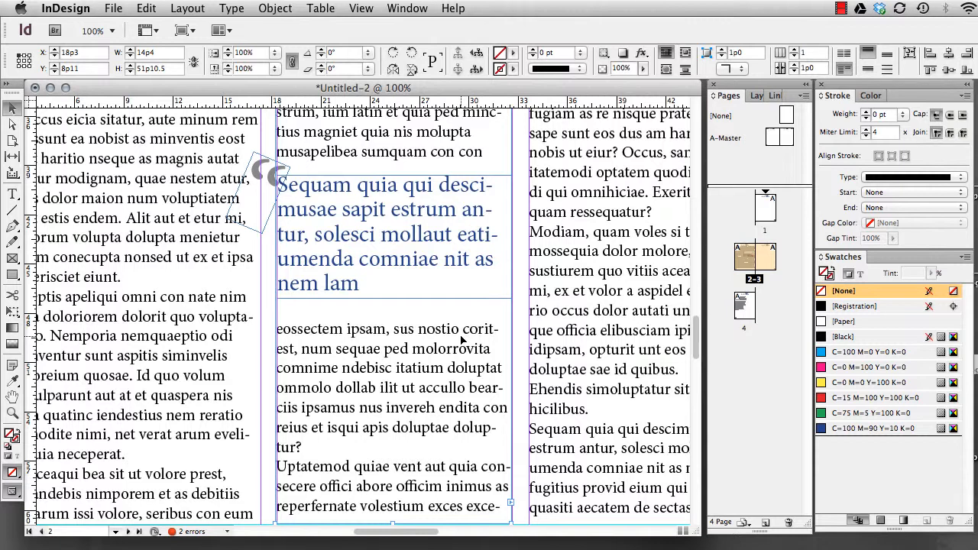